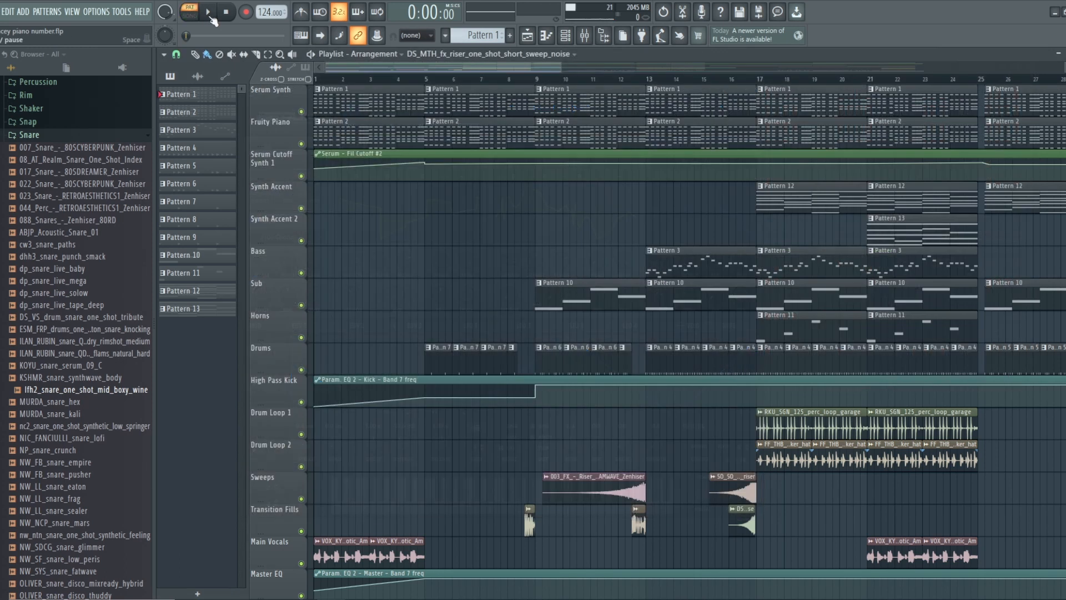
# - Preview the current pattern, solo the Serum Synth and Fruity Piano tracks together, and play the arrangement in song mode
pyautogui.click(210, 13)
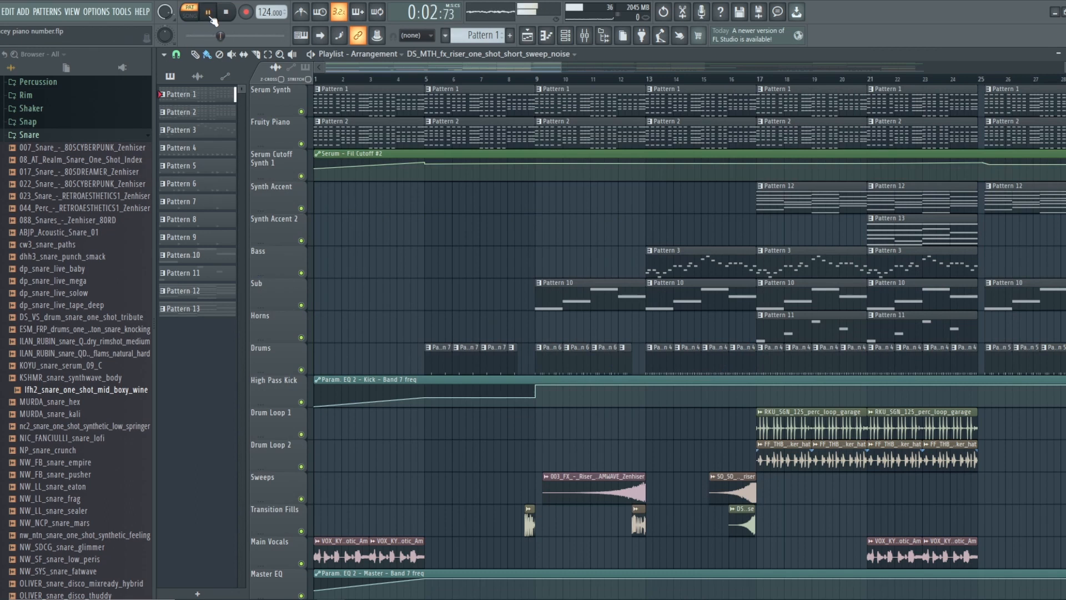
pyautogui.click(237, 18)
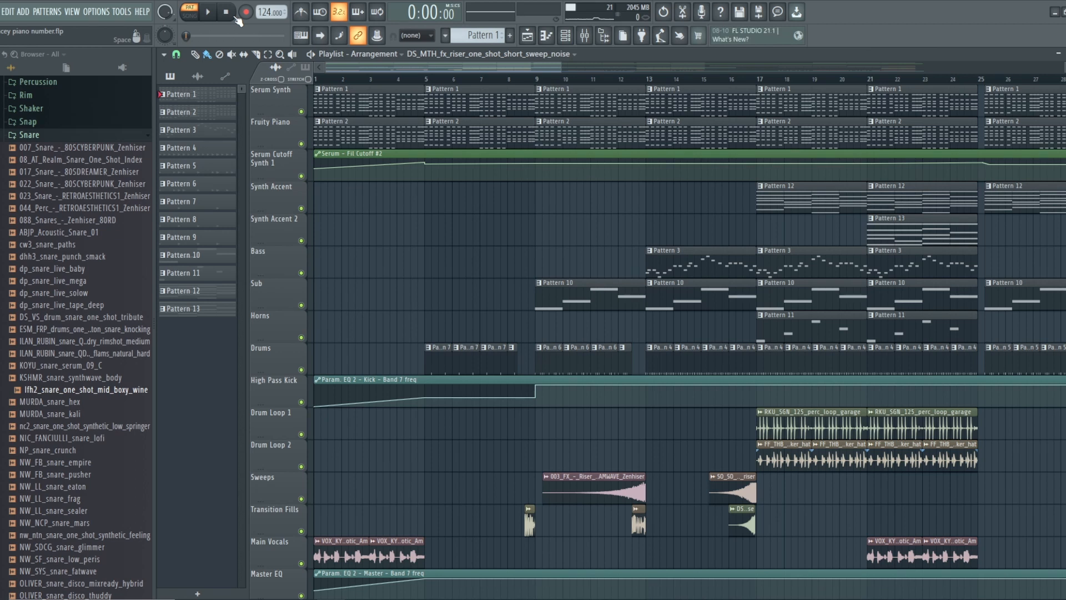
pyautogui.rightClick(301, 112)
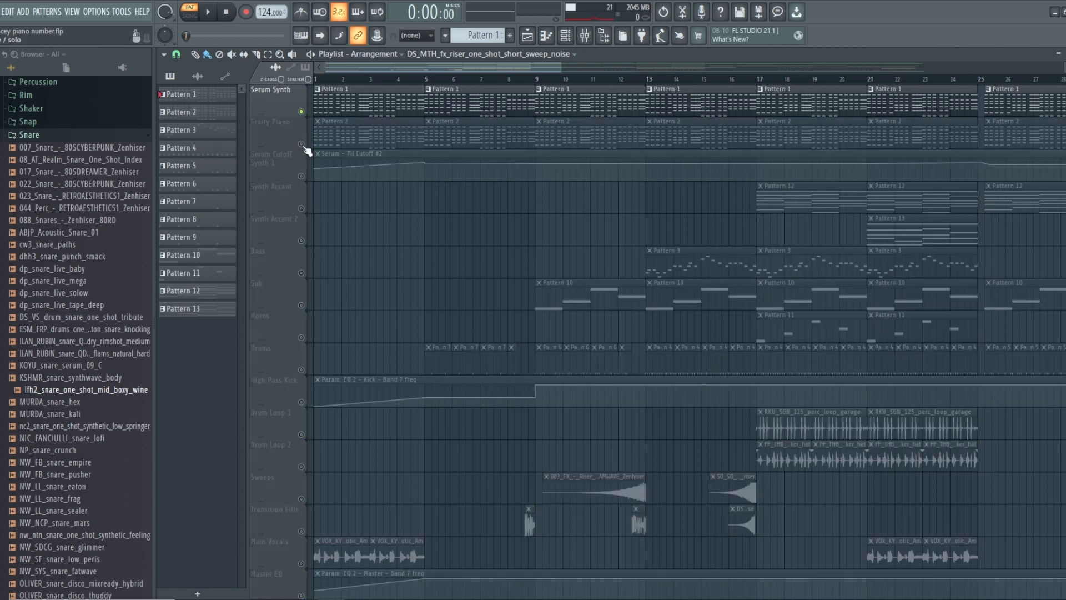
pyautogui.click(301, 144)
pyautogui.click(215, 13)
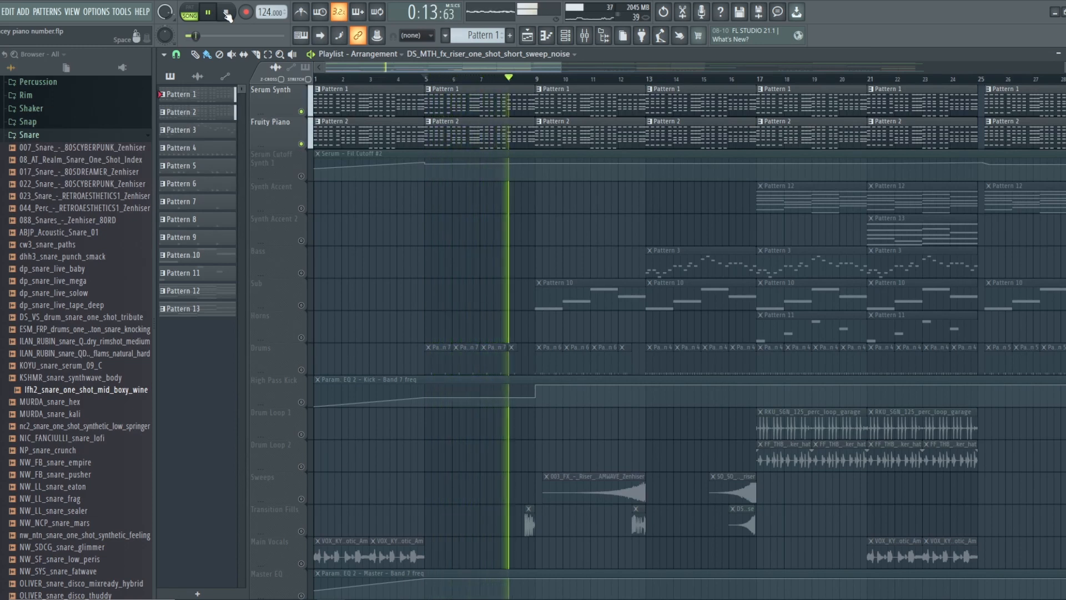
# - Compare the melody with and without the Fruity Piano track by muting and unmuting it twice during playback, and stop playback
pyautogui.click(301, 144)
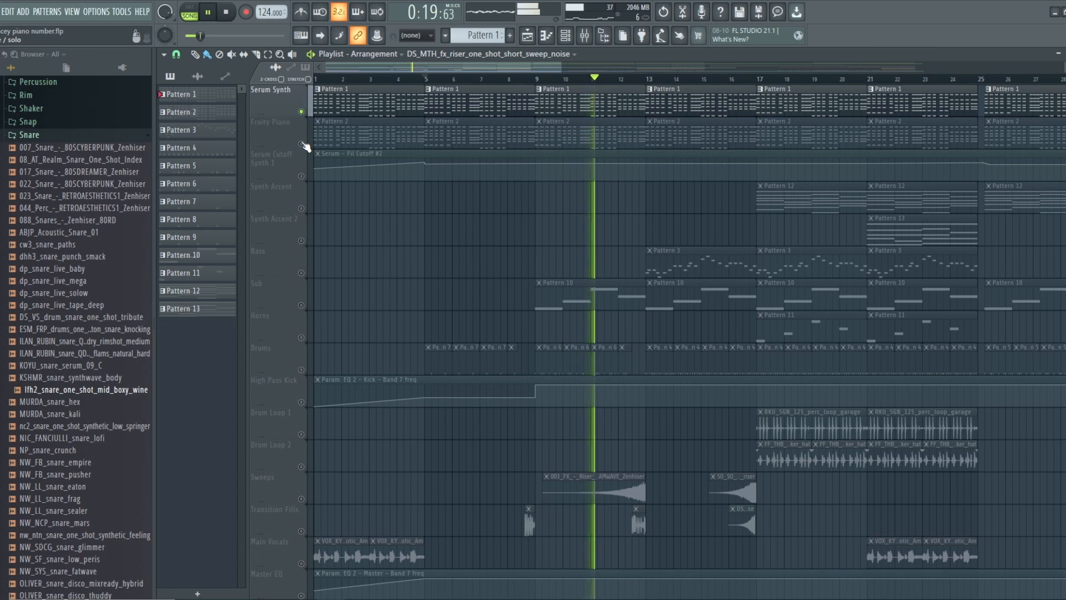
pyautogui.click(302, 144)
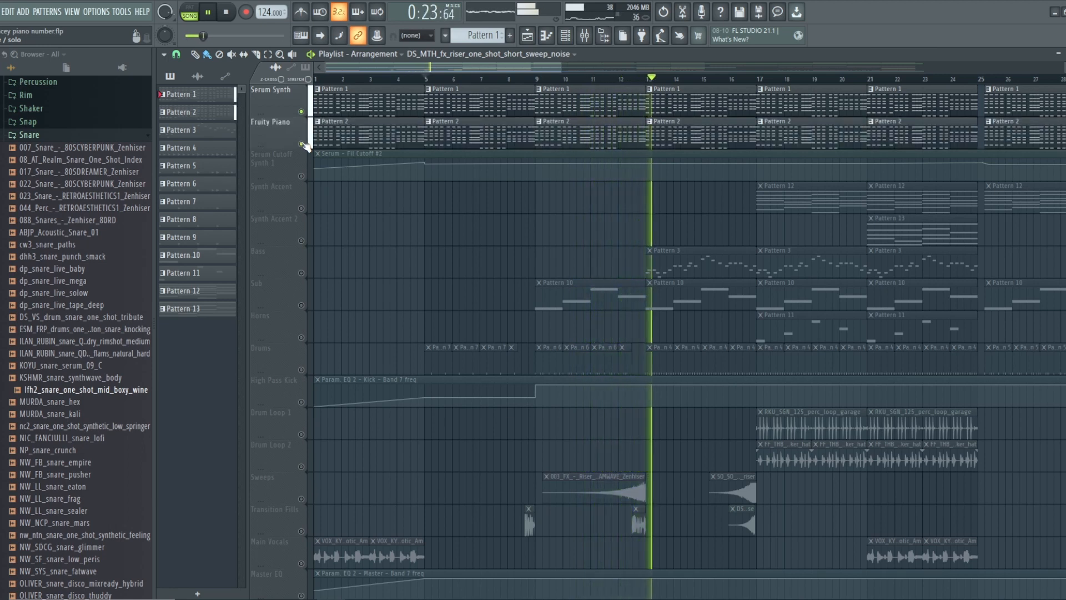
pyautogui.click(302, 143)
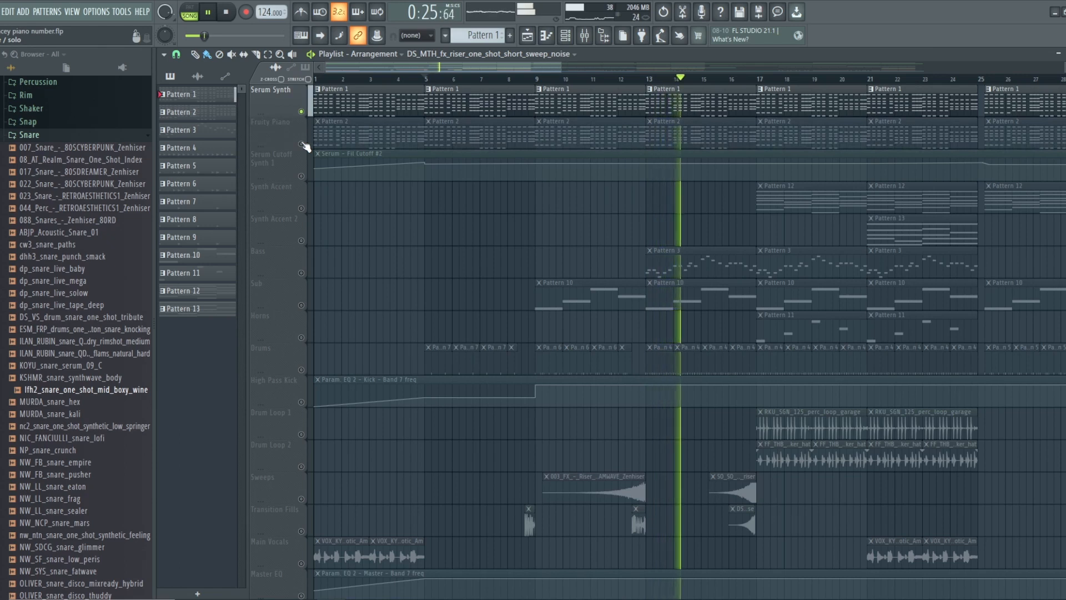
pyautogui.click(303, 144)
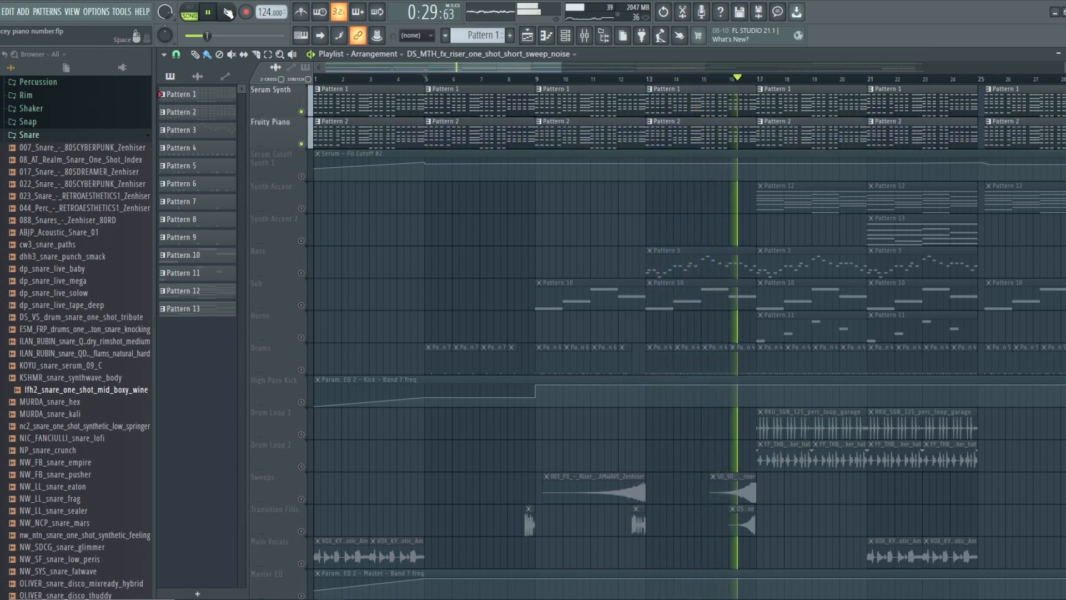
pyautogui.click(228, 12)
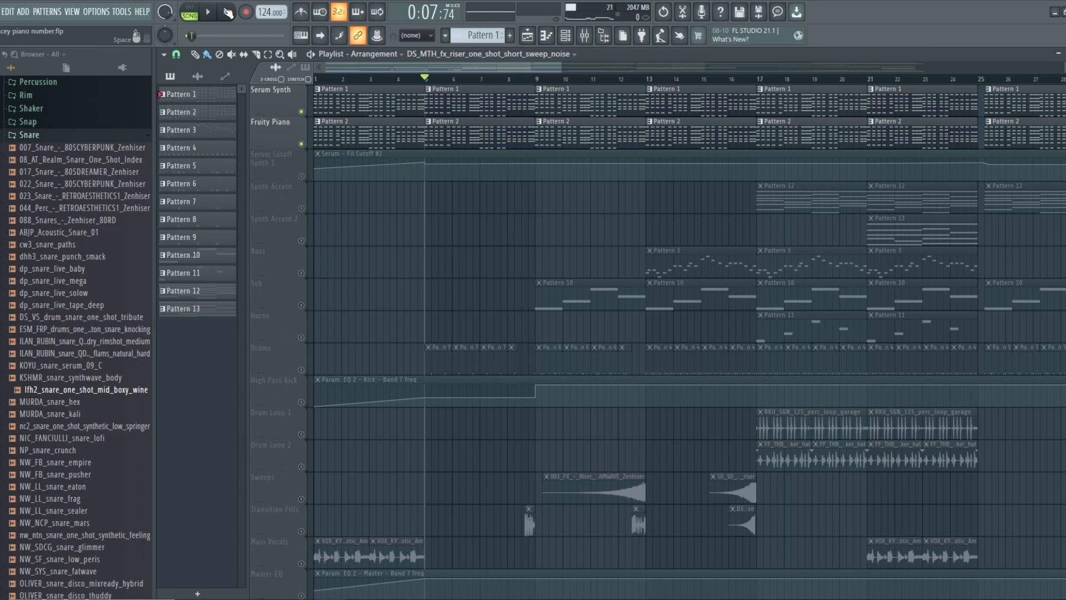
# - Open the first Serum channel's Piano Synth and toggle the distortion, delay and reverb units in its effects rack
pyautogui.click(571, 42)
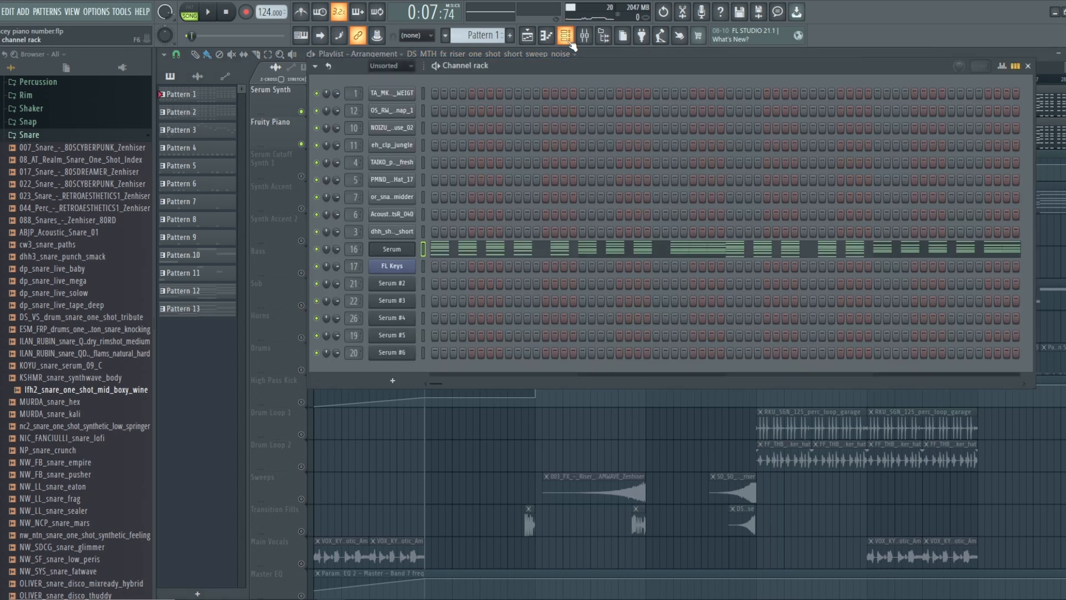
pyautogui.click(396, 254)
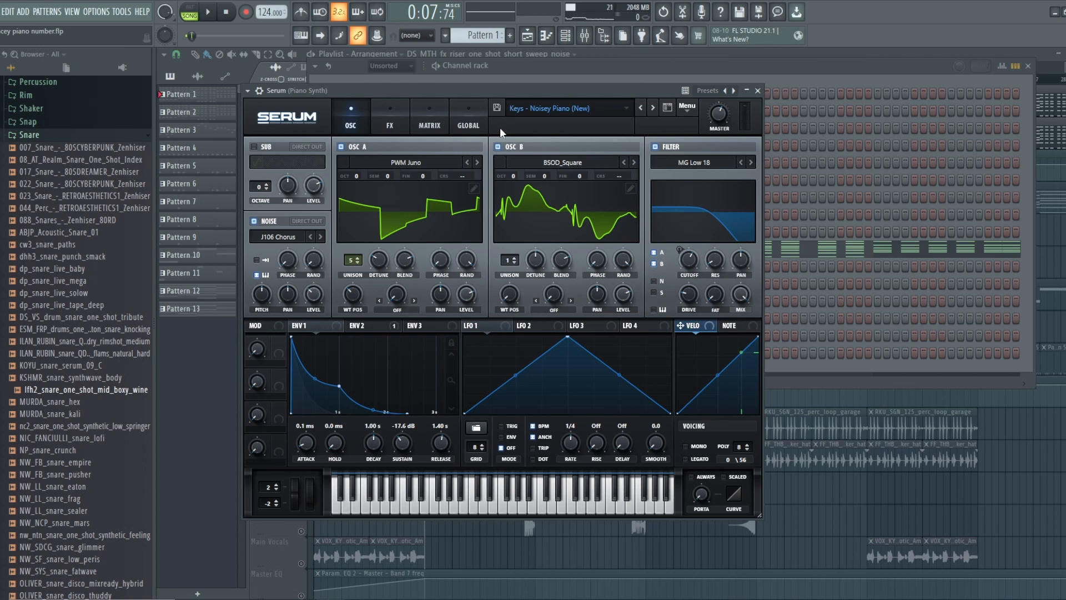
pyautogui.click(395, 111)
pyautogui.click(736, 159)
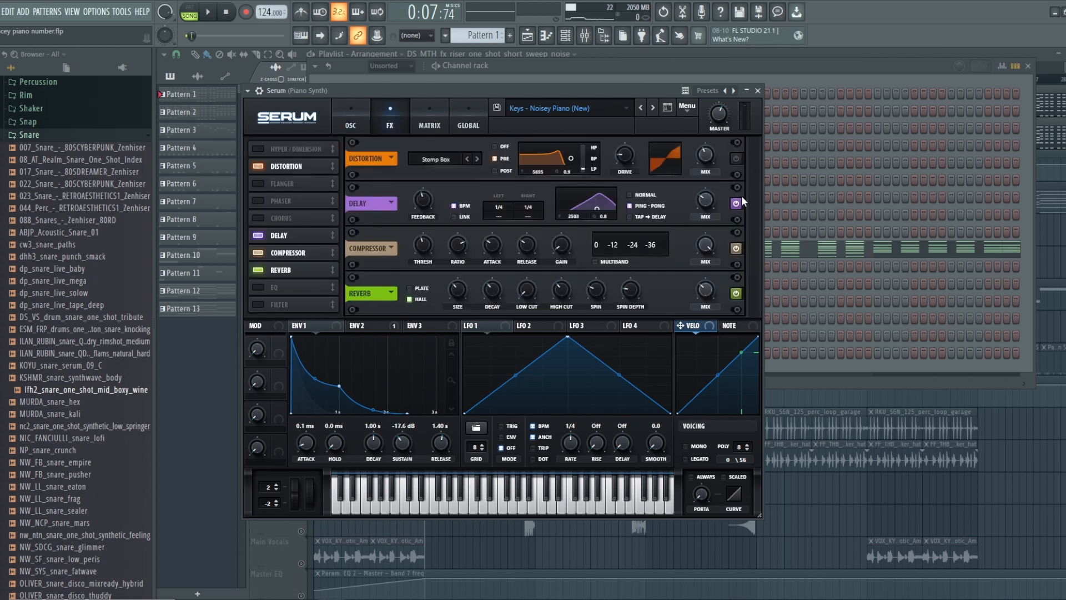
pyautogui.click(737, 203)
pyautogui.click(735, 293)
# - Show the oscillator page, play Pattern 1 alone, and compare the sound with the MG Low 18 filter off and on
pyautogui.click(350, 121)
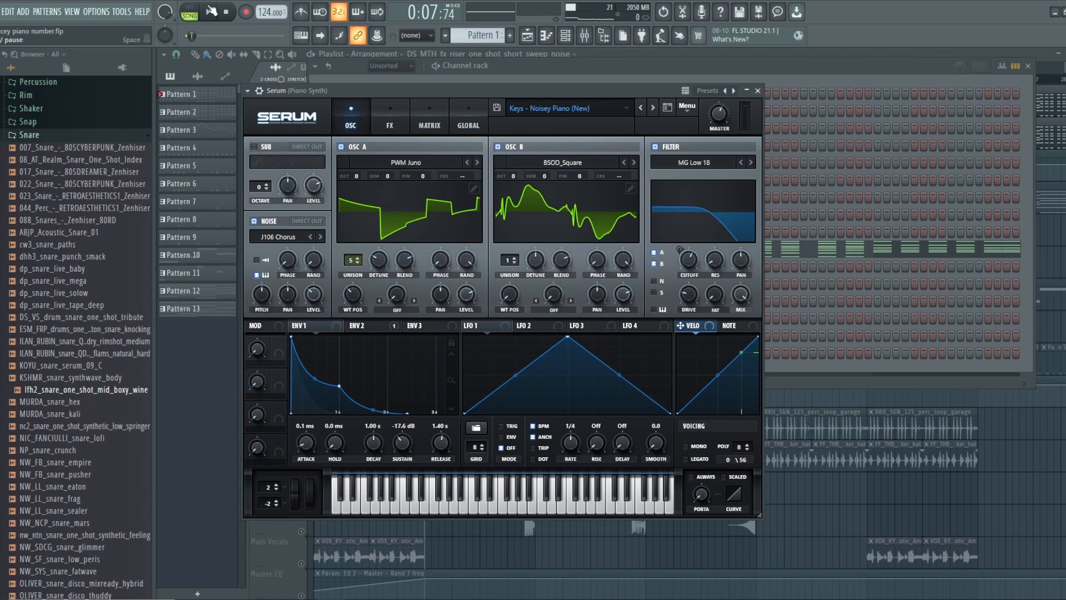
pyautogui.click(192, 12)
pyautogui.click(208, 12)
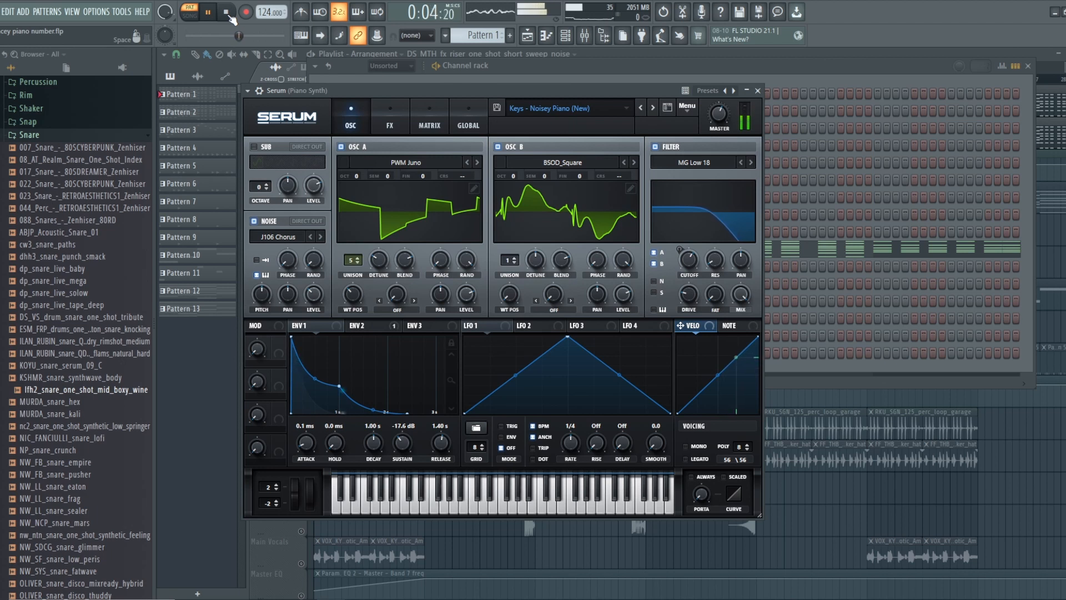
pyautogui.click(655, 147)
pyautogui.click(654, 149)
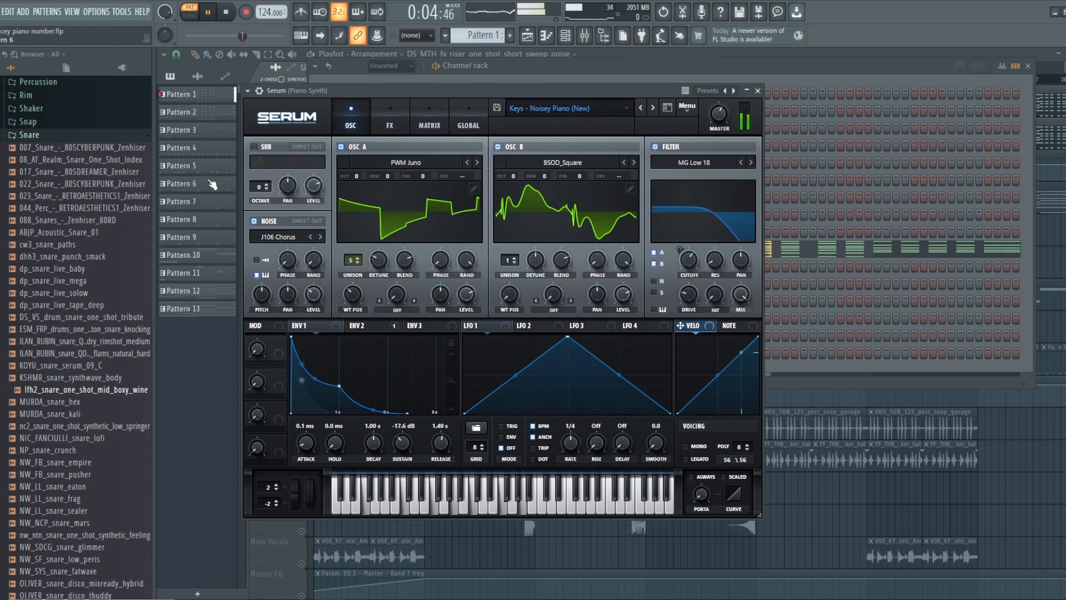
# - Compare the patch with and without the J106 Chorus noise, stop playback, and leave the noise module enabled
pyautogui.click(255, 219)
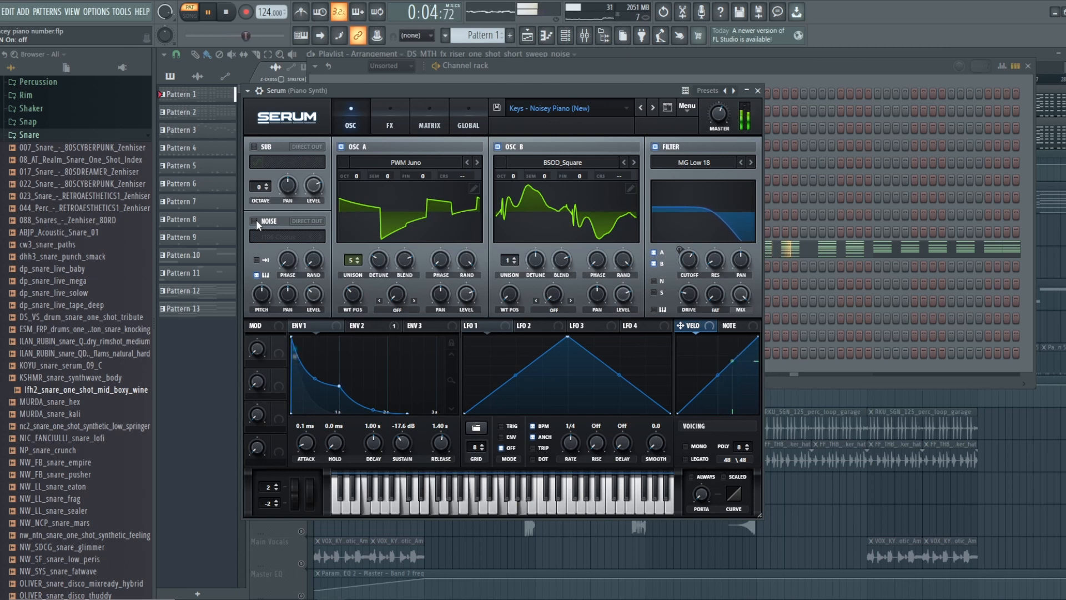
pyautogui.click(255, 220)
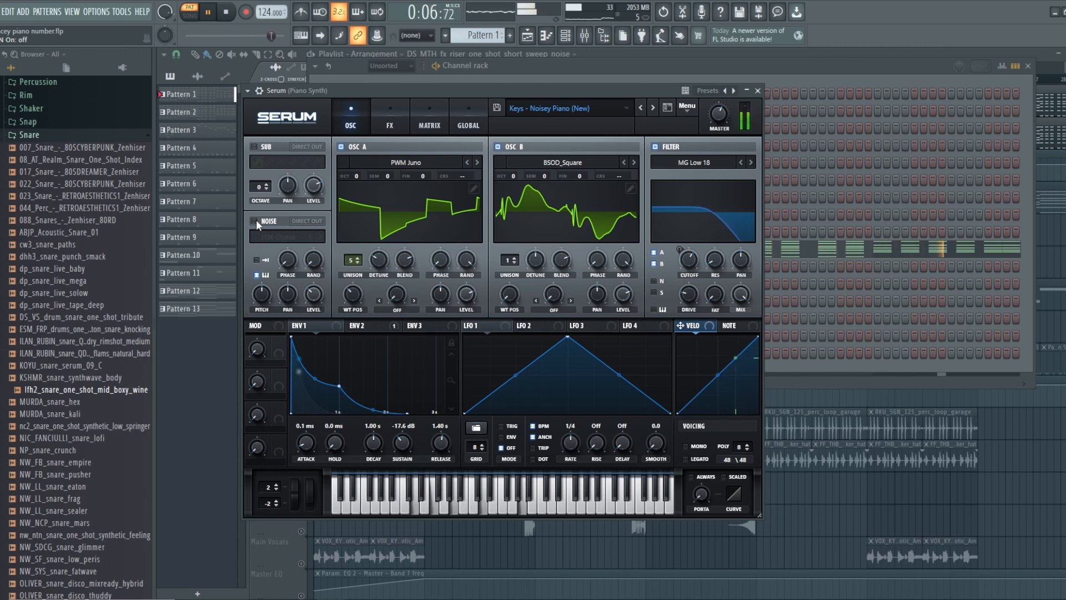
pyautogui.click(254, 220)
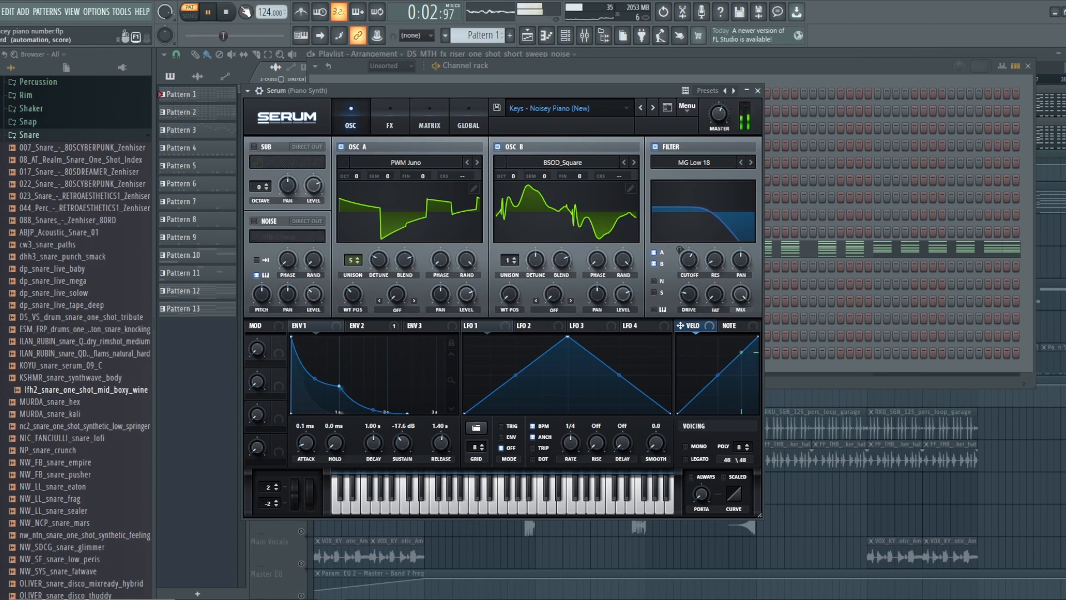
pyautogui.press('space')
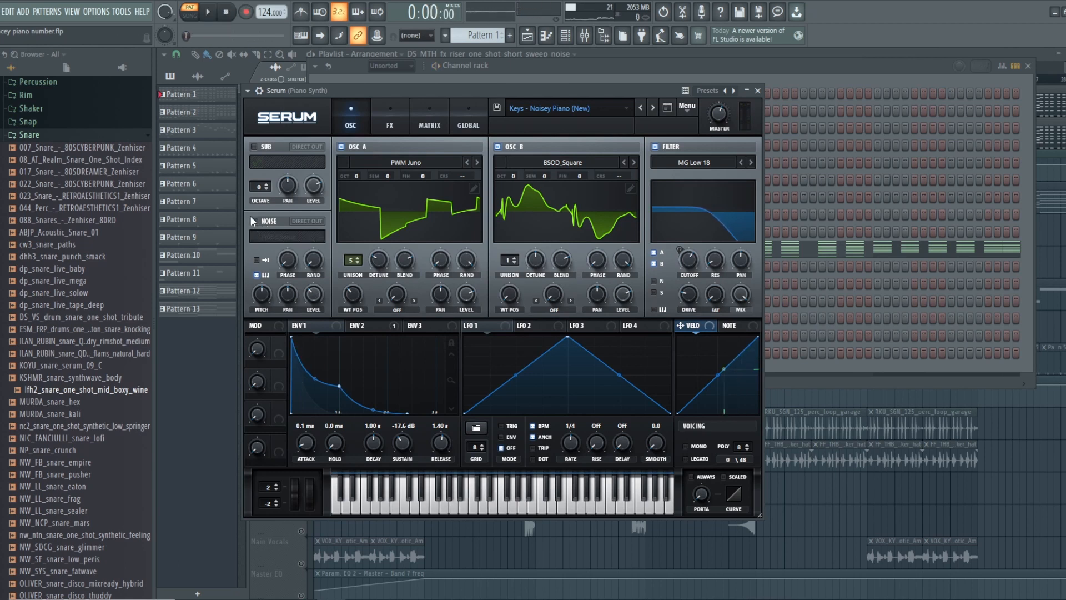
pyautogui.click(253, 220)
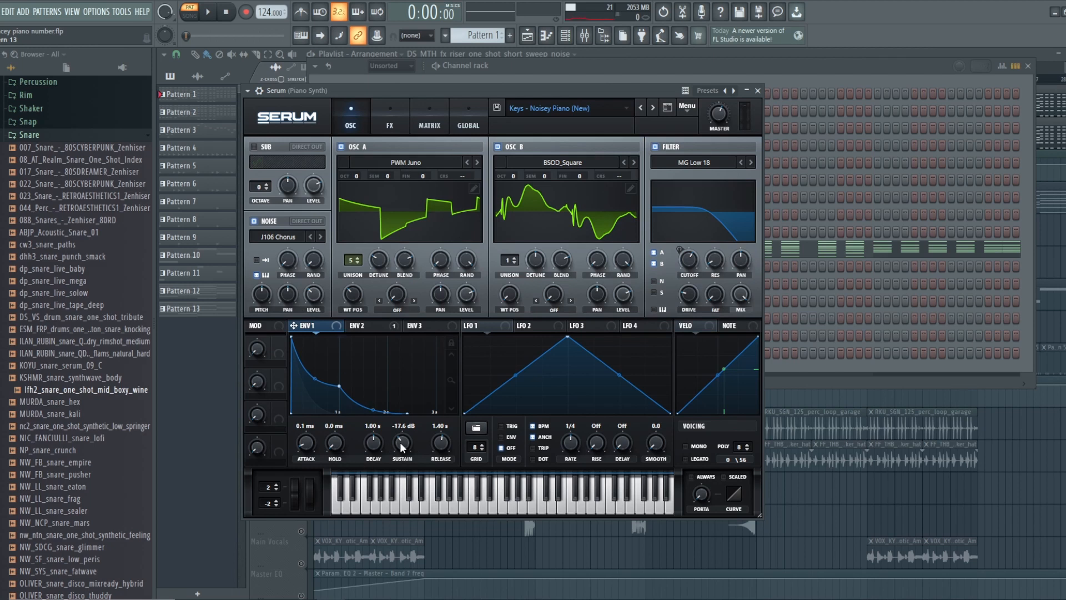
# - Audition Env 1 with the sustain raised to 0.0 dB, and lower the sustain to -18.6 dB
pyautogui.moveTo(401, 446); pyautogui.dragTo(402, 341)
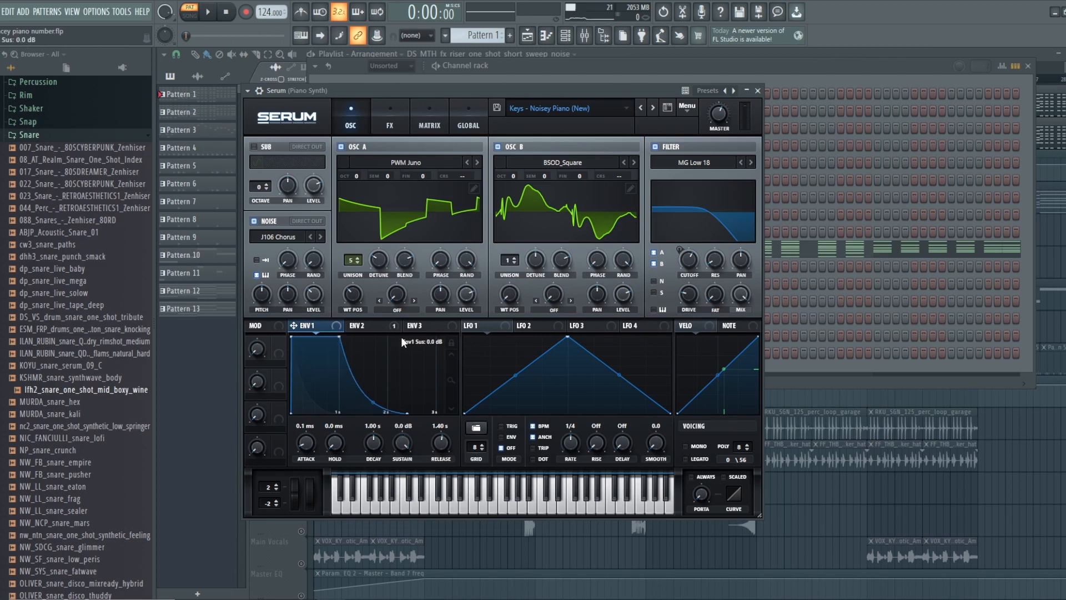
pyautogui.click(208, 11)
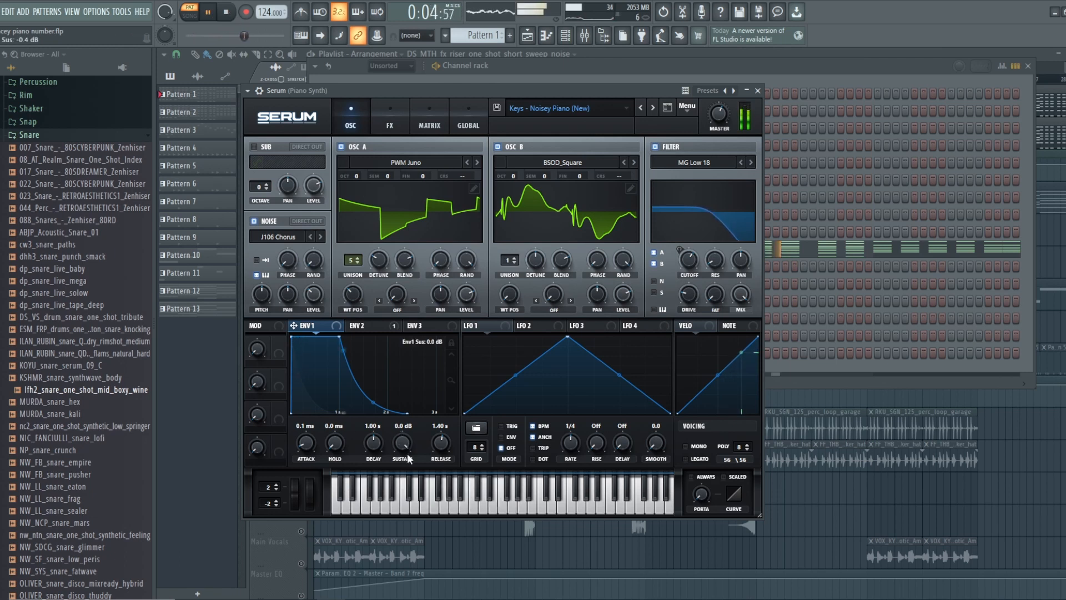
pyautogui.moveTo(407, 450); pyautogui.dragTo(402, 507)
pyautogui.press('space')
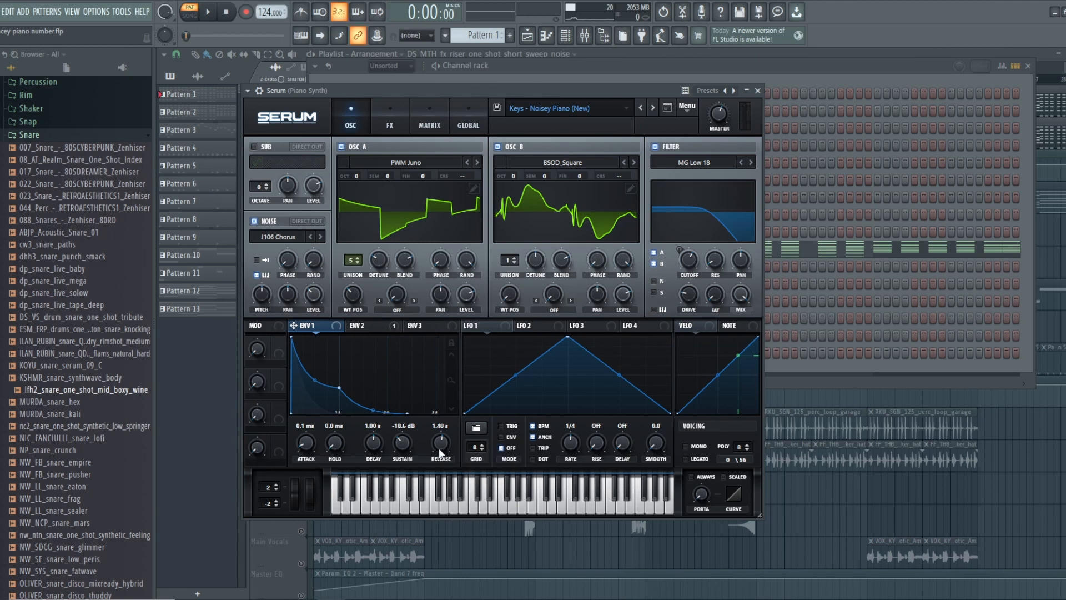
# - Set the Env 1 release to 1.29 s while the pattern plays, and stop playback
pyautogui.click(212, 11)
pyautogui.moveTo(443, 447); pyautogui.dragTo(424, 432)
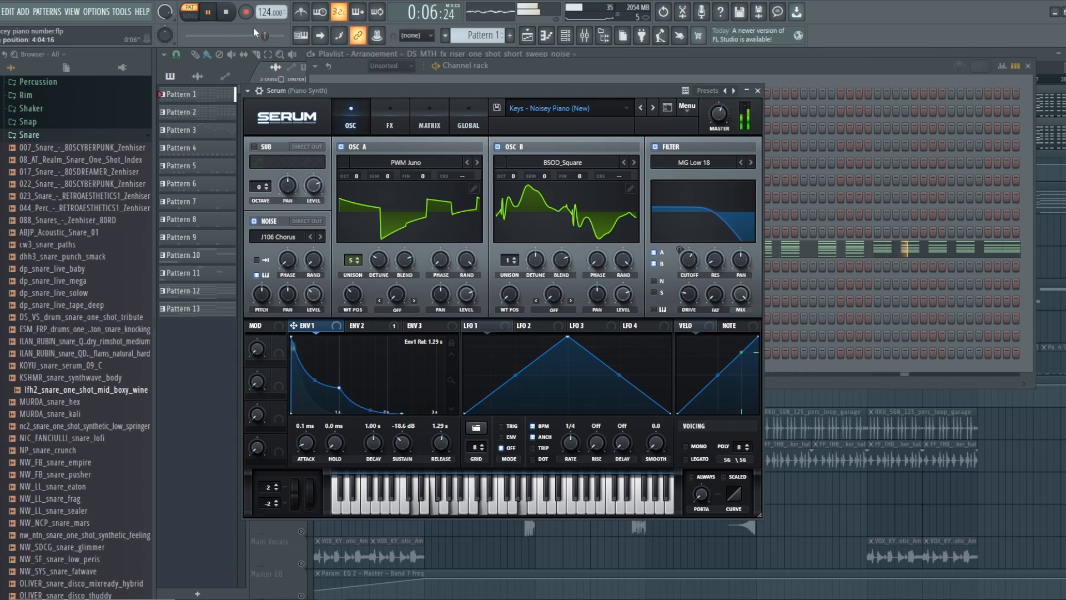
pyautogui.press('space')
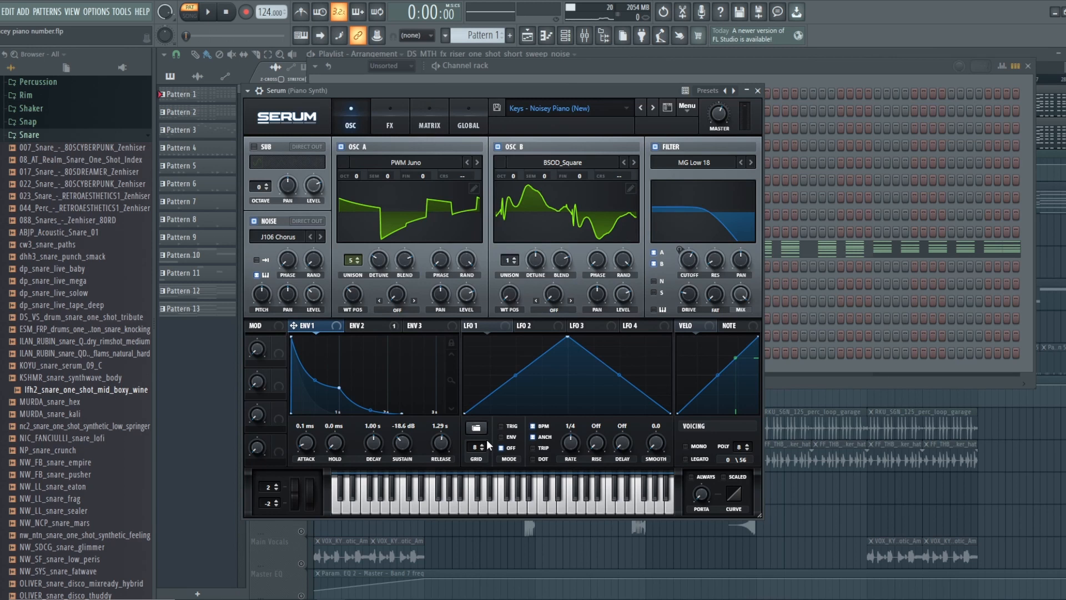
# - Compare the PWM Juno oscillator A and BSOD_Square oscillator B by switching each off and back on
pyautogui.click(498, 147)
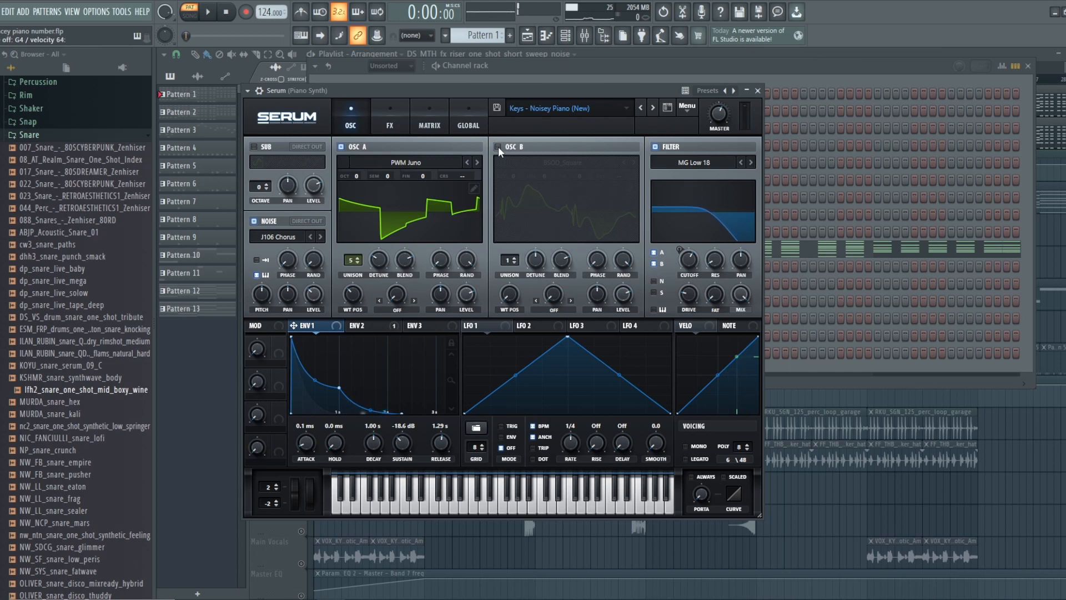
pyautogui.click(498, 146)
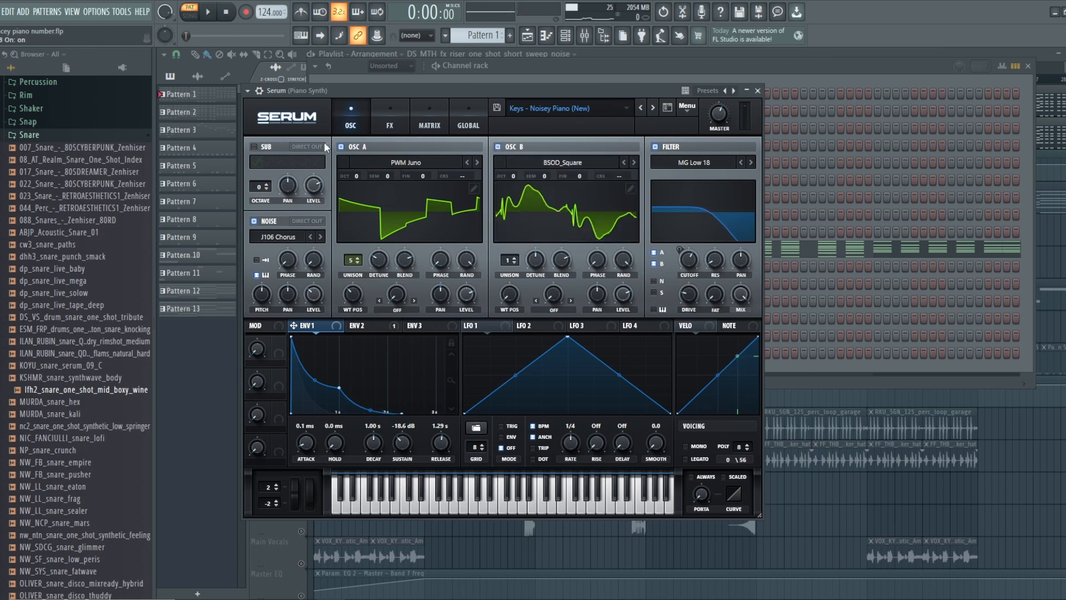
pyautogui.click(341, 147)
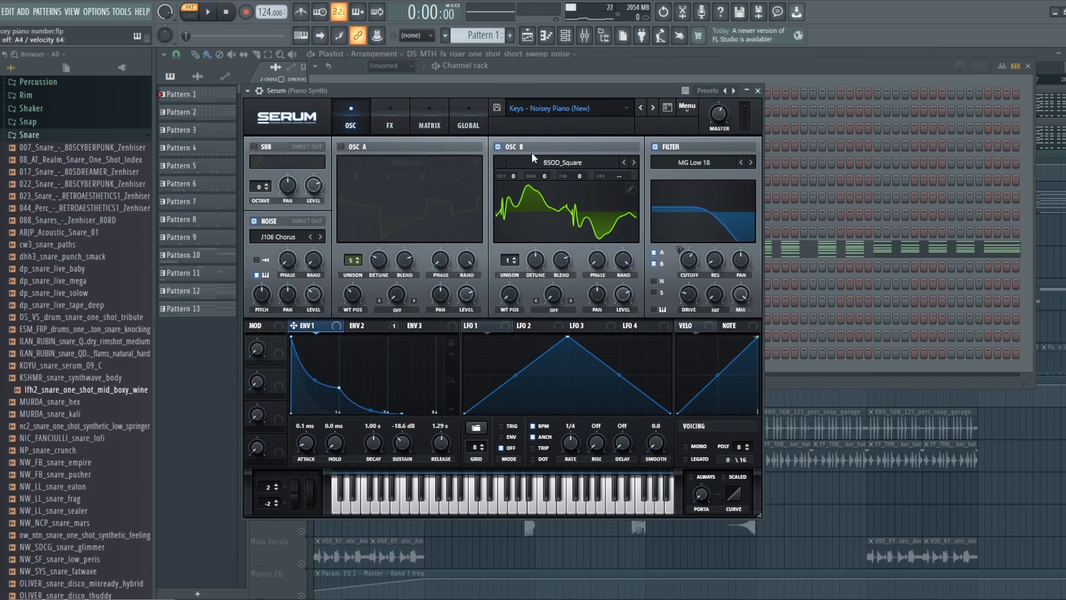
pyautogui.click(341, 147)
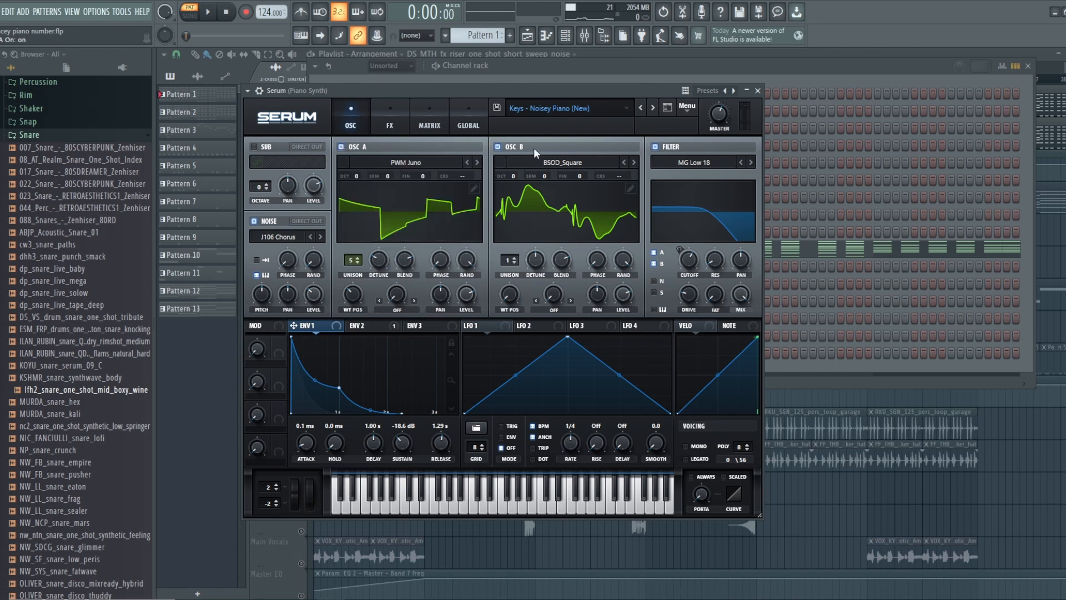
pyautogui.click(496, 147)
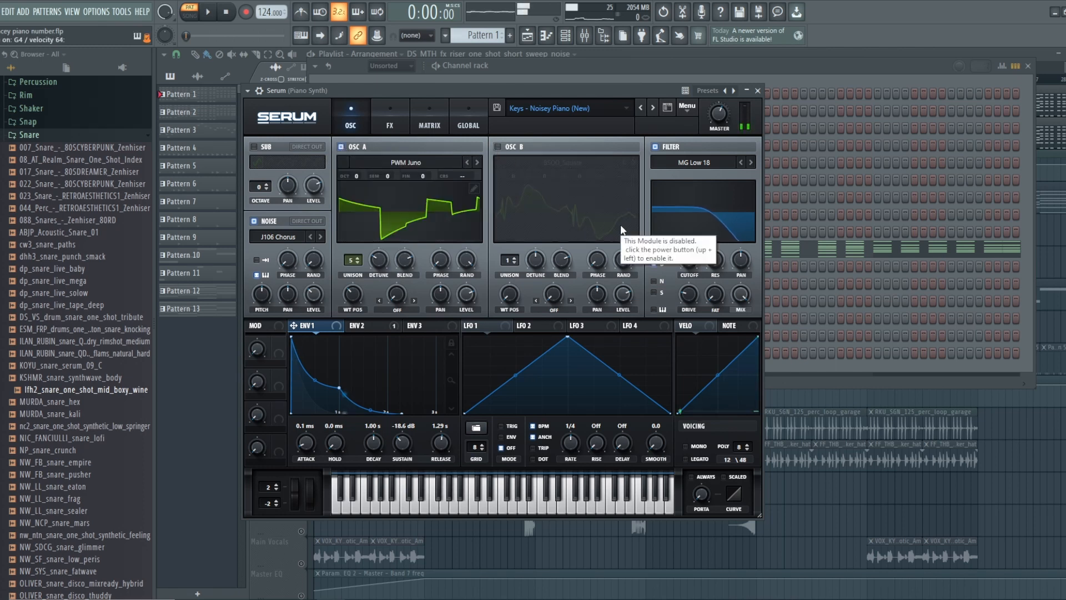
pyautogui.click(498, 148)
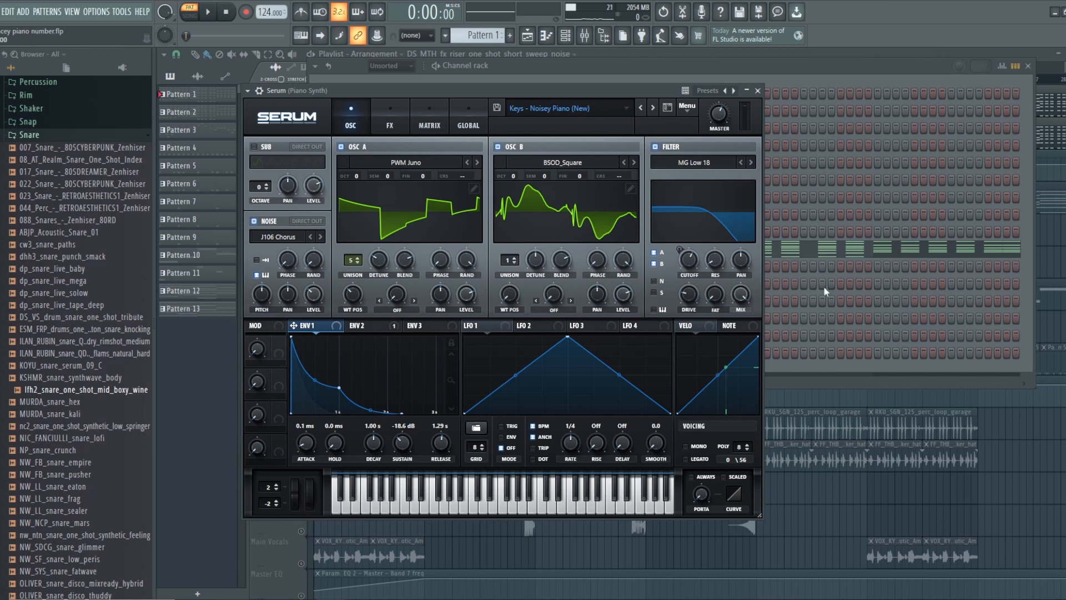
# - Show Env 2, play the pattern to audition its modulation of the filter cutoff, and return to Env 1
pyautogui.click(369, 332)
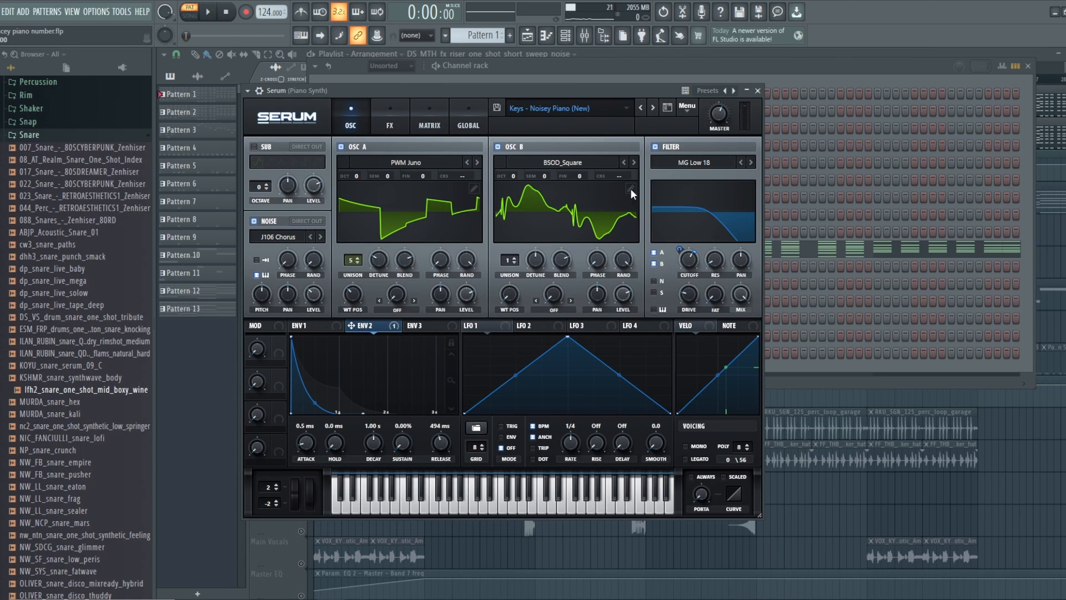
pyautogui.click(208, 11)
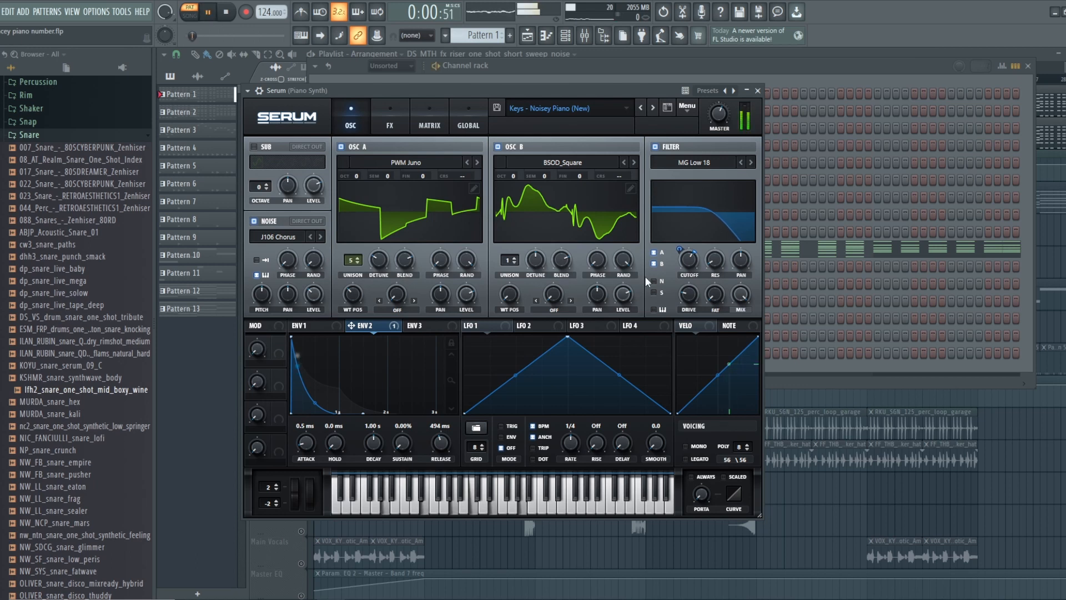
pyautogui.moveTo(685, 247)
pyautogui.mouseDown()
pyautogui.moveTo(686, 232)
pyautogui.moveTo(686, 249)
pyautogui.mouseUp()
pyautogui.press('space')
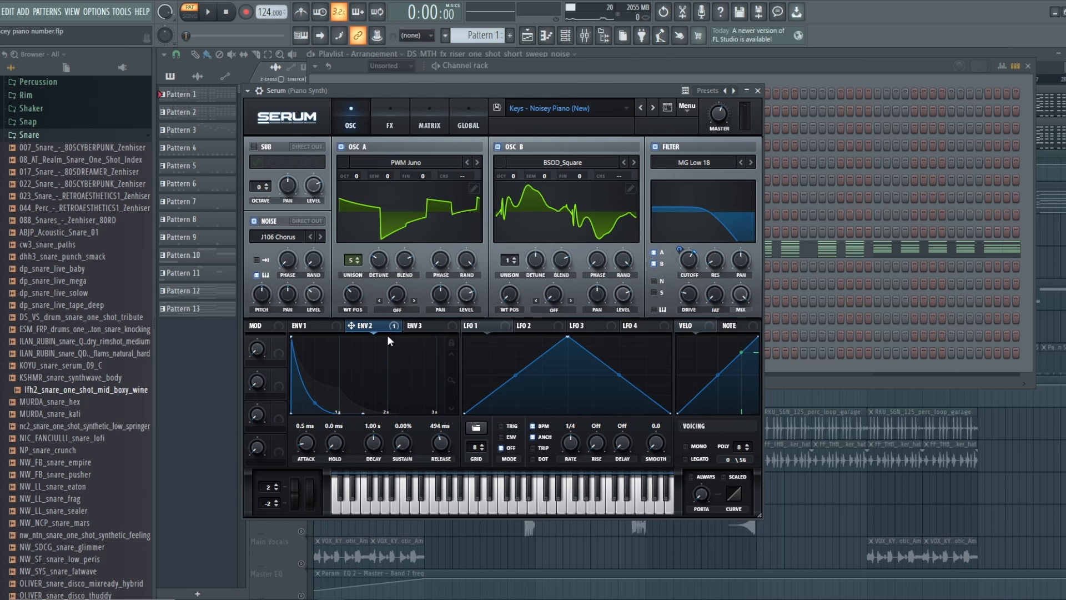
pyautogui.click(303, 327)
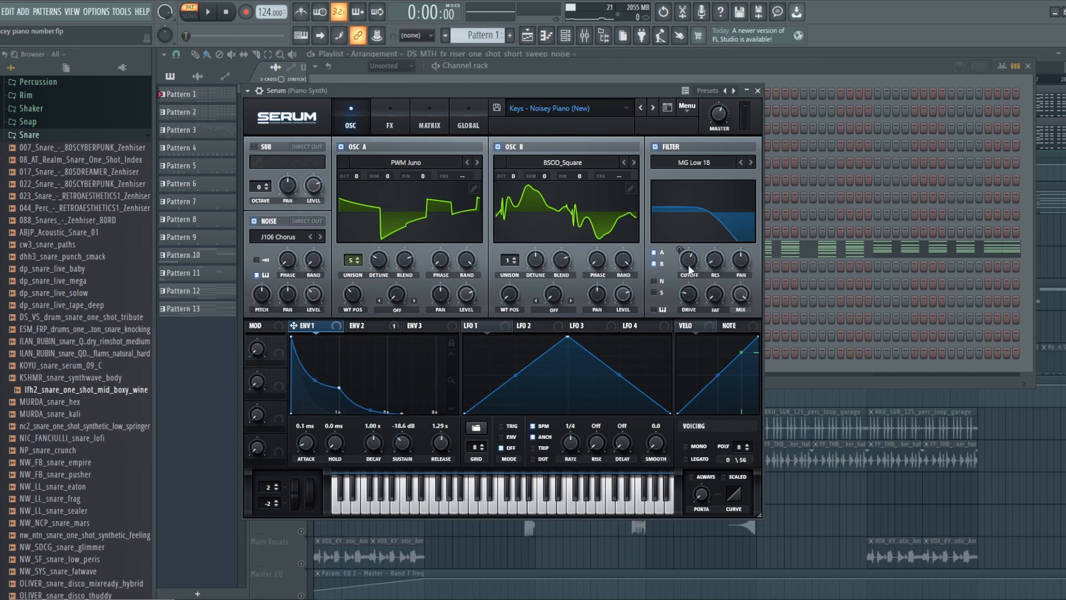
# - Check the modulator assigned to the filter cutoff, show Env 2, and play the pattern with the noise oscillator off
pyautogui.moveTo(689, 269)
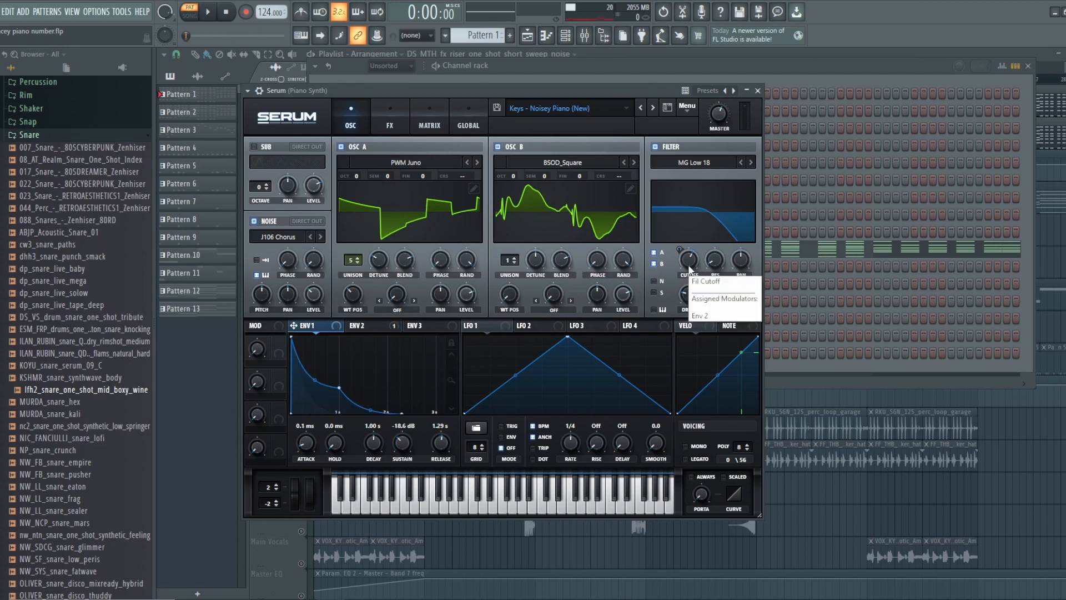
pyautogui.click(379, 325)
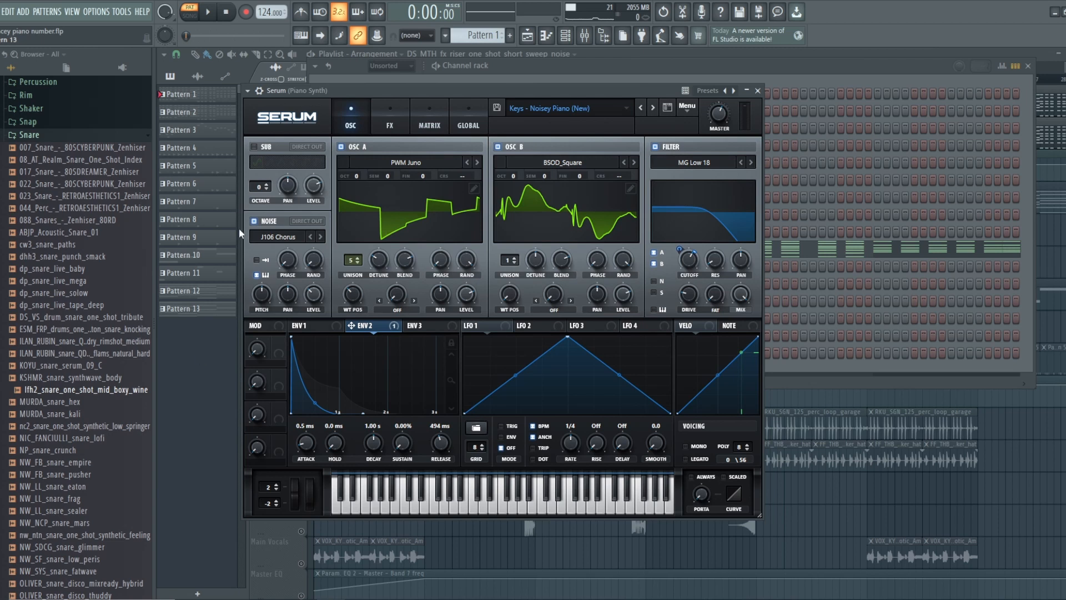
pyautogui.click(254, 221)
pyautogui.click(254, 222)
pyautogui.press('space')
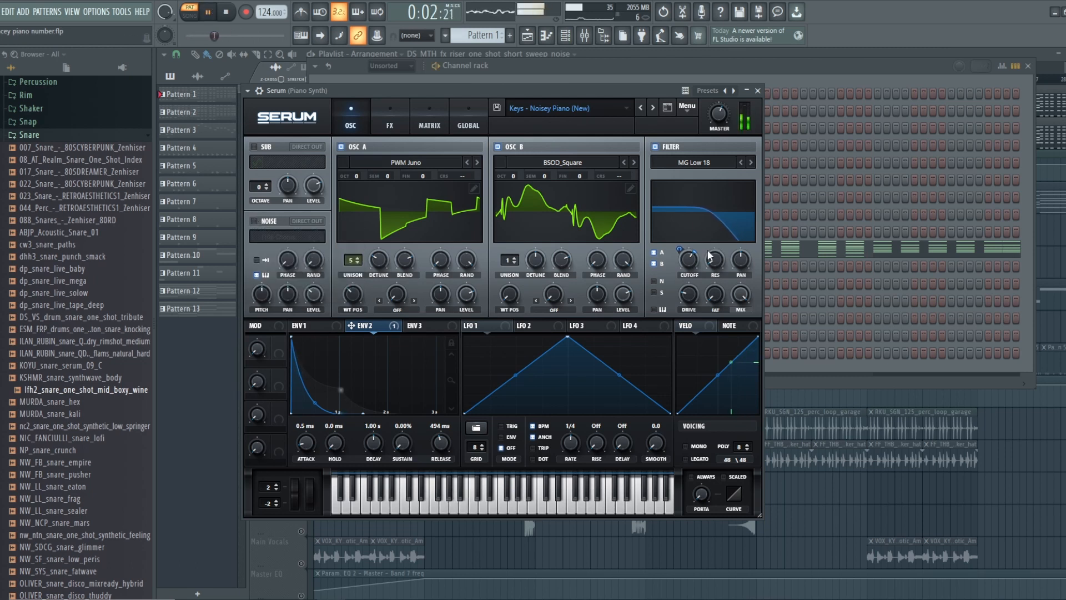
# - Raise the filter cutoff to about 4644 Hz, readjust it with the noise oscillator back on, and stop playback
pyautogui.moveTo(688, 236)
pyautogui.moveTo(688, 237); pyautogui.dragTo(689, 227)
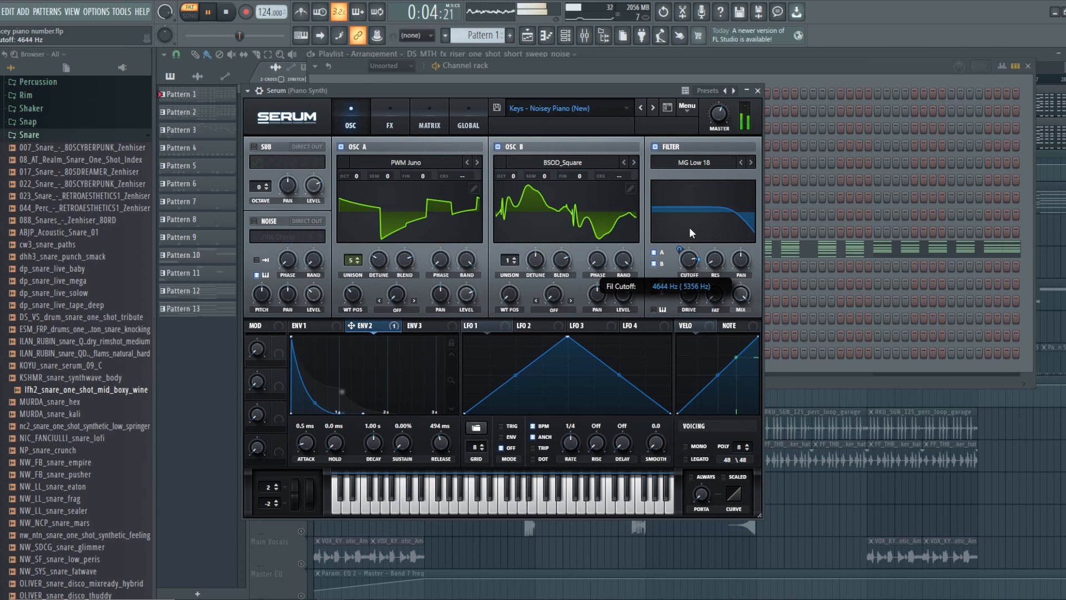
pyautogui.click(254, 221)
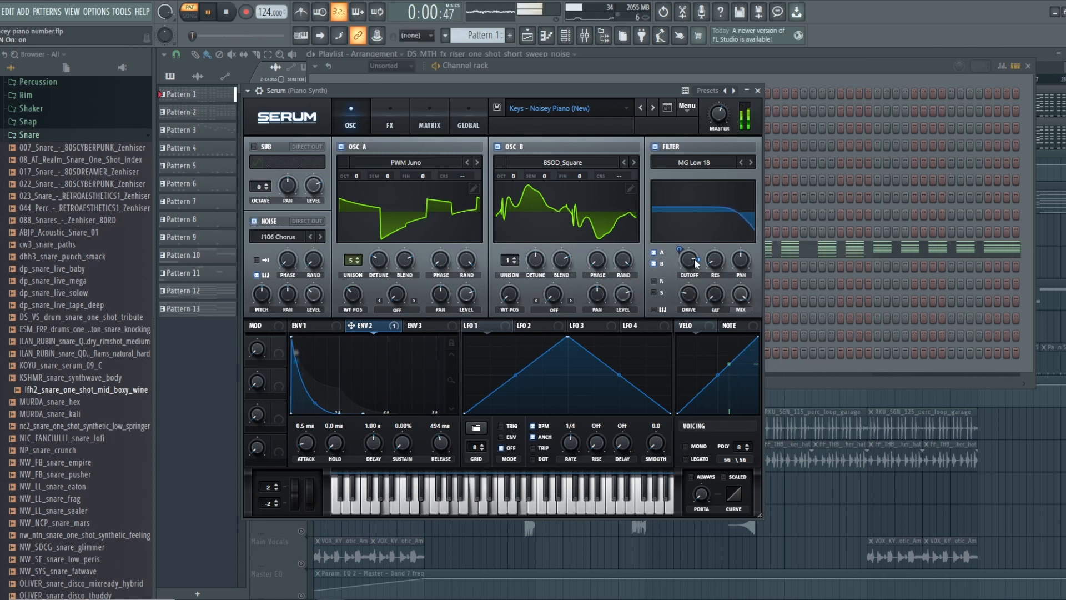
pyautogui.moveTo(687, 239); pyautogui.dragTo(688, 272)
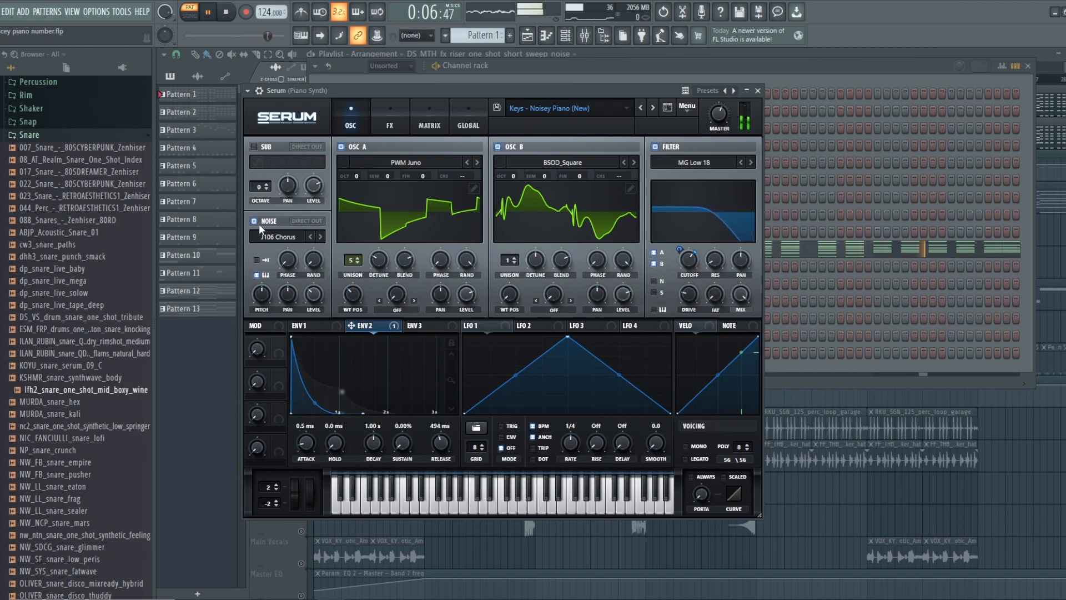
pyautogui.click(227, 12)
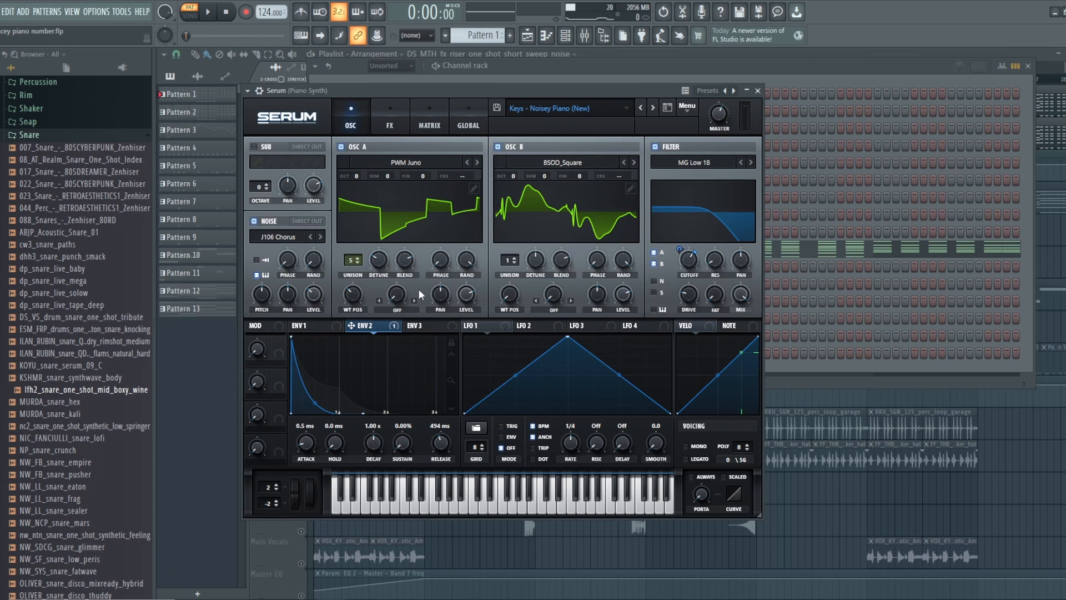
# - Show the effects and enable the Stomp Box distortion, comparing the pattern with and without it before stopping playback
pyautogui.click(390, 115)
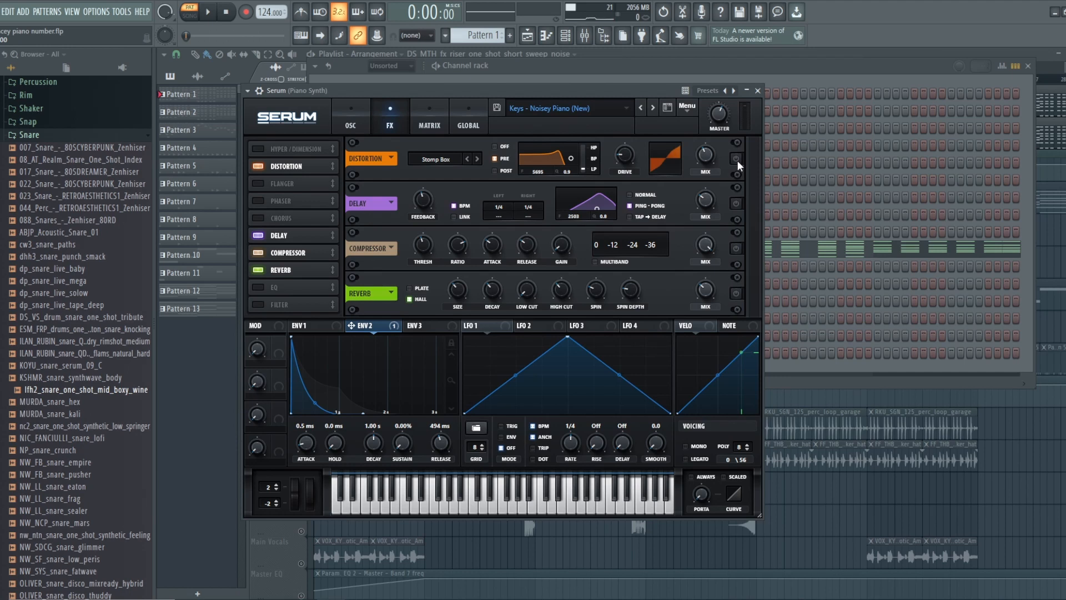
pyautogui.click(349, 116)
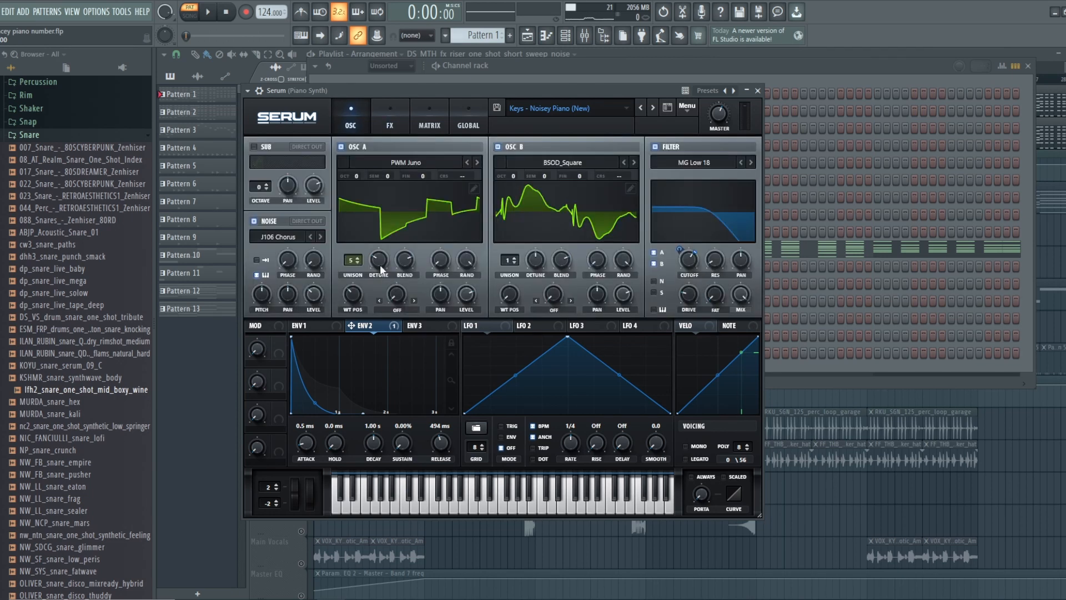
pyautogui.click(395, 117)
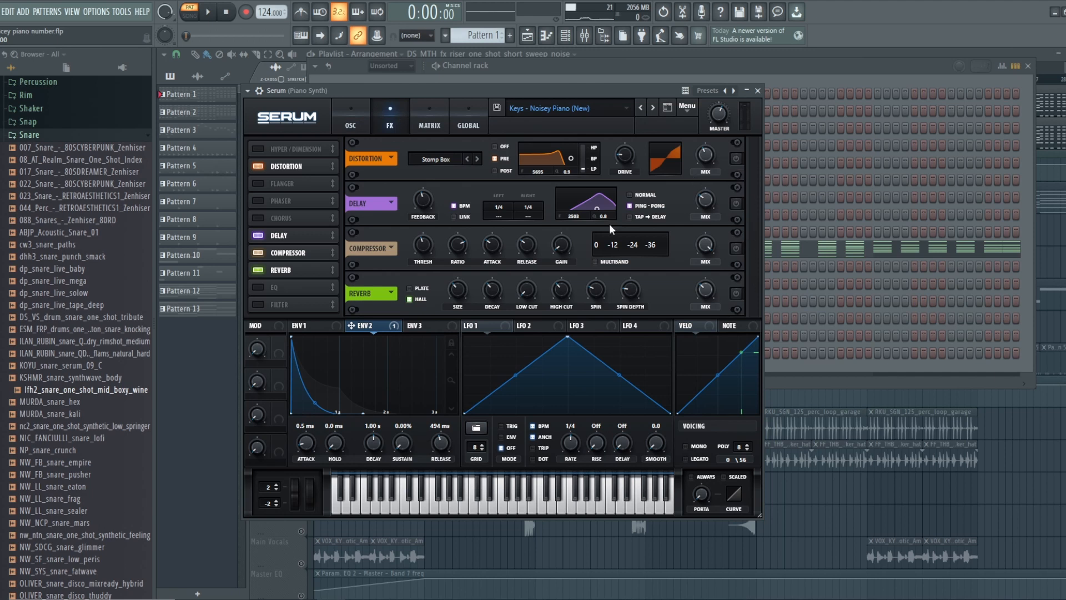
pyautogui.click(736, 159)
pyautogui.click(217, 13)
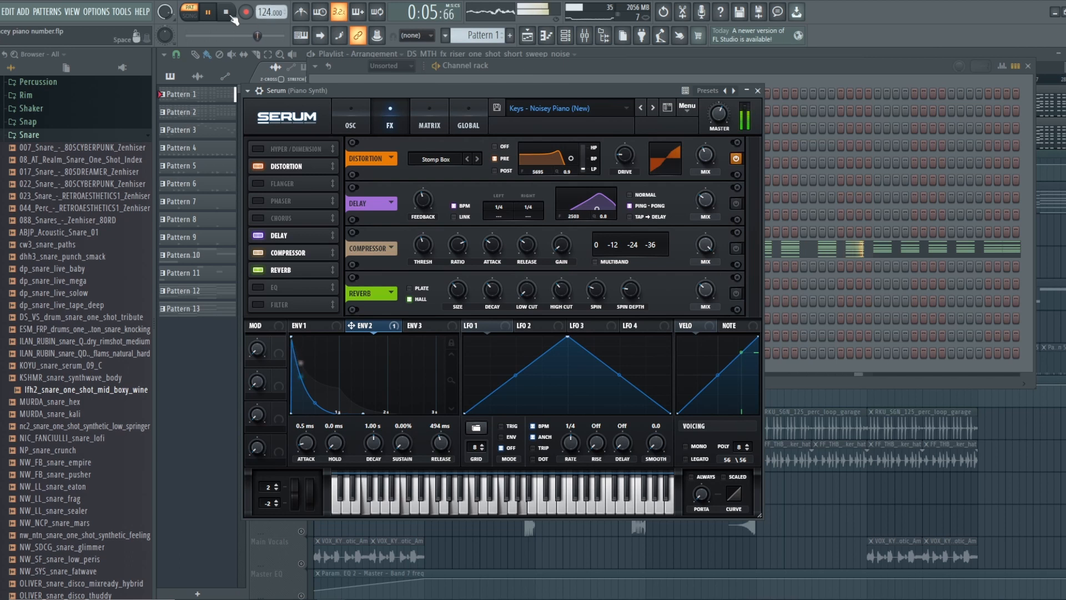
pyautogui.click(736, 160)
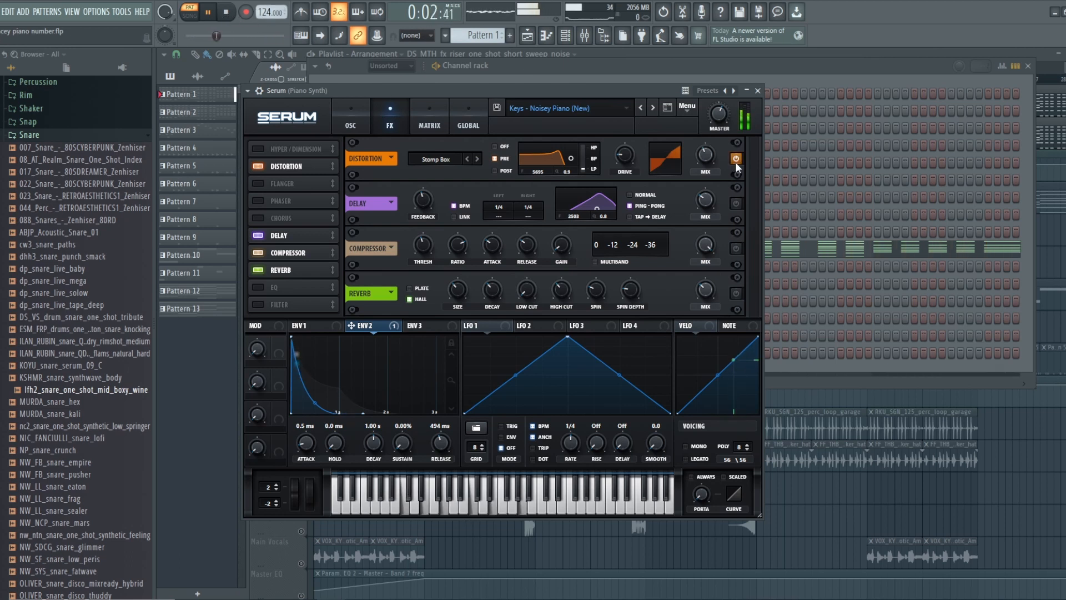
pyautogui.click(228, 12)
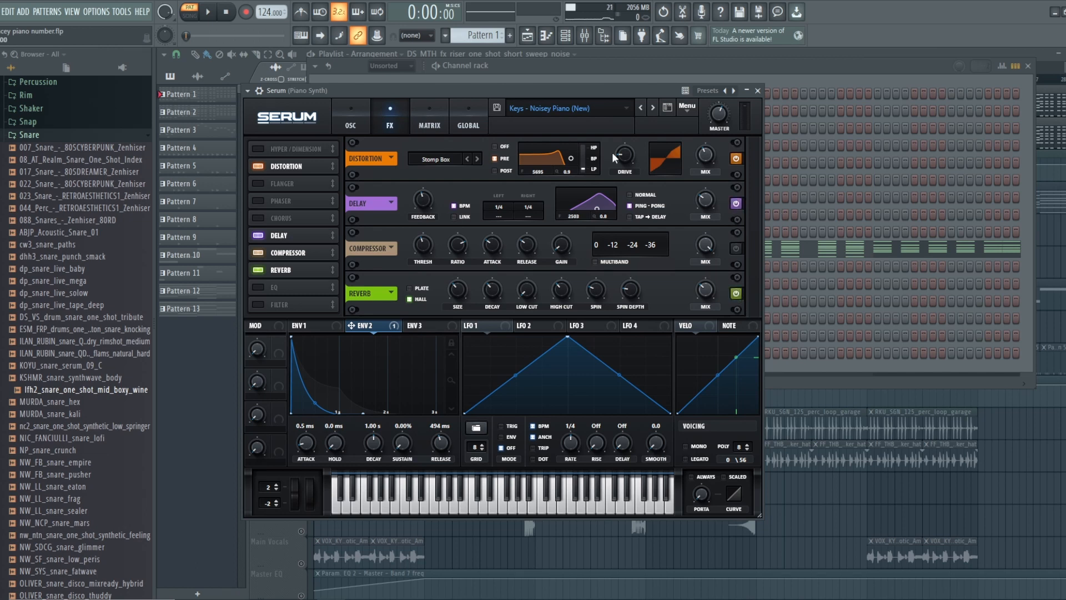
# - Compare the pattern with the delay and reverb active and bypassed, leave both enabled, and stop playback
pyautogui.press('space')
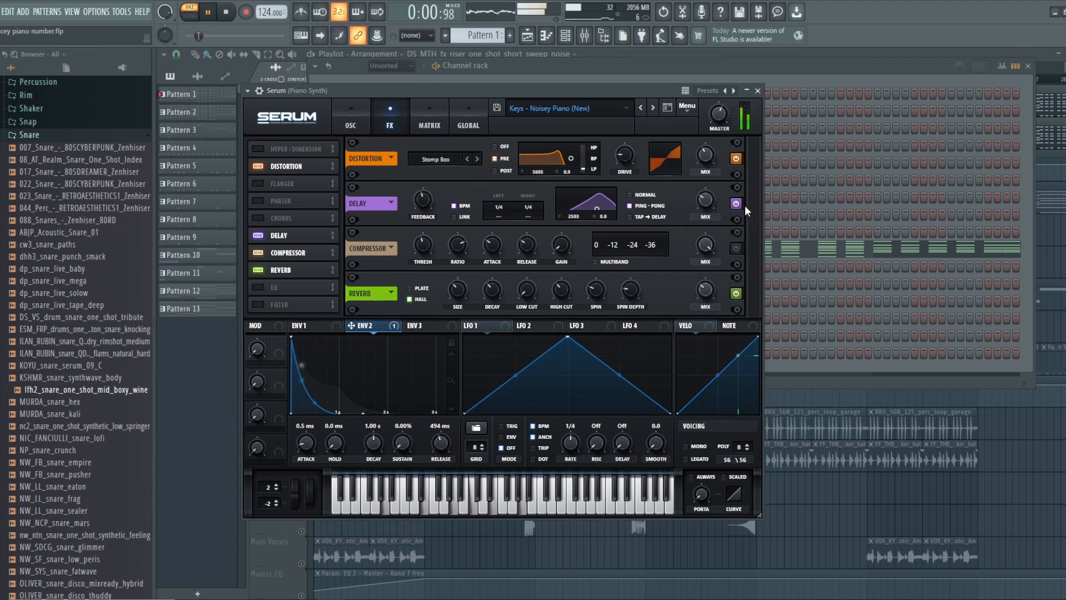
pyautogui.click(232, 15)
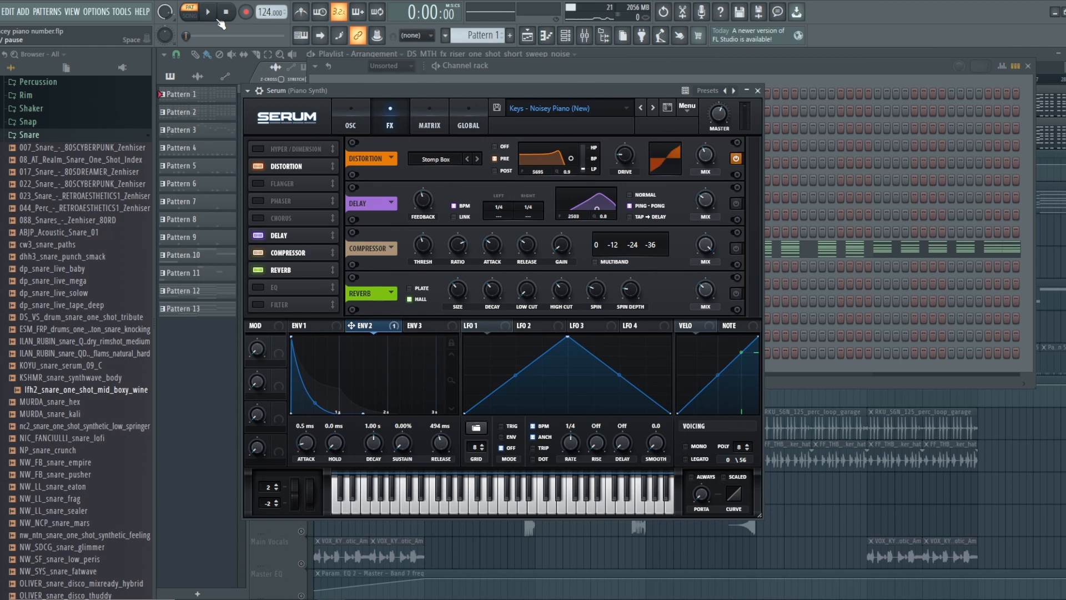
pyautogui.click(219, 21)
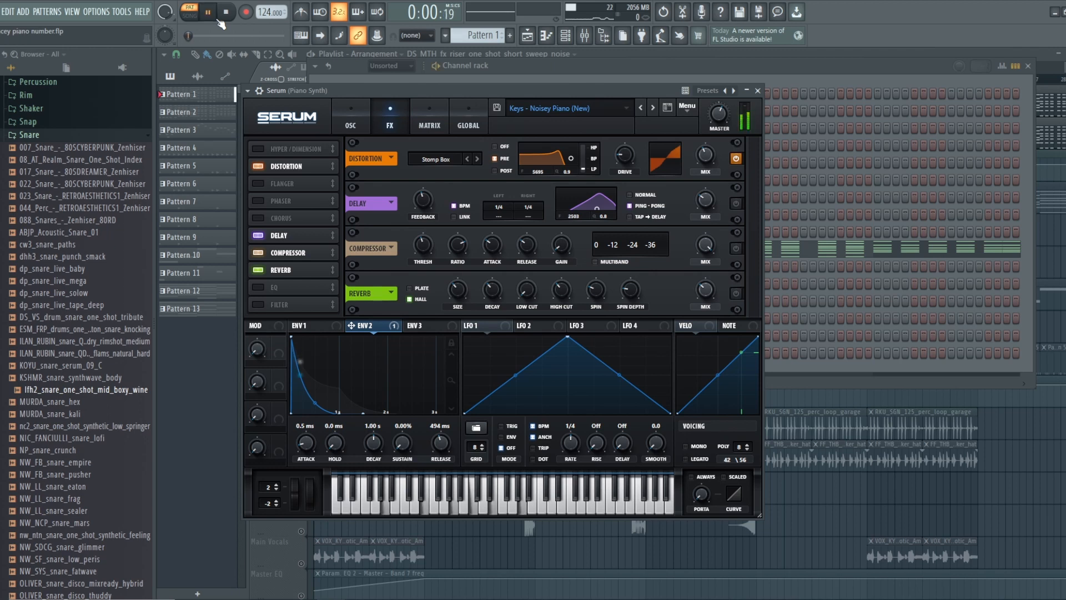
pyautogui.click(736, 203)
pyautogui.click(737, 293)
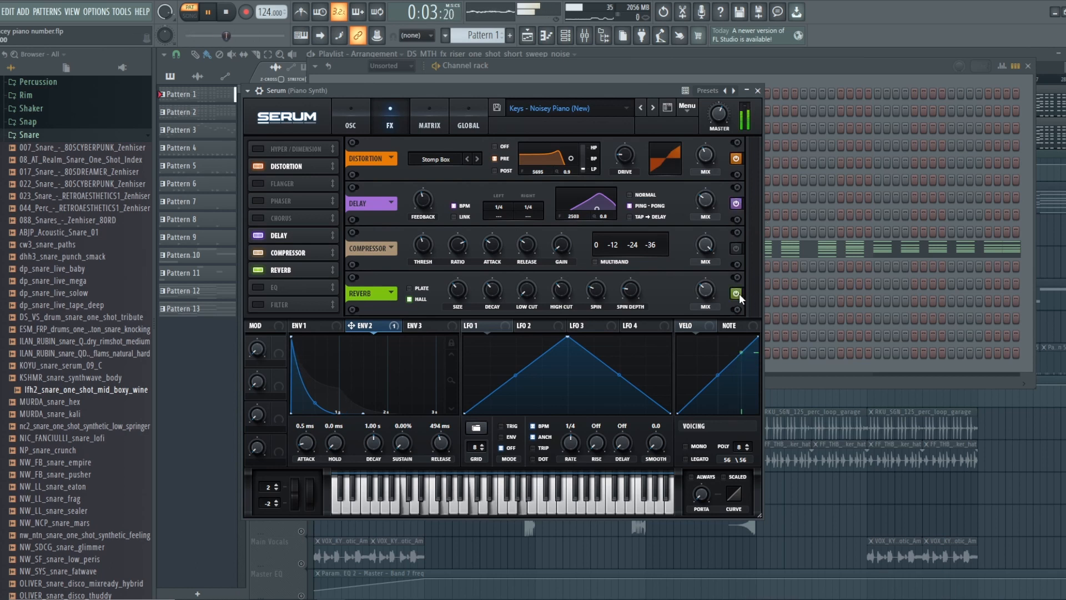
pyautogui.click(226, 12)
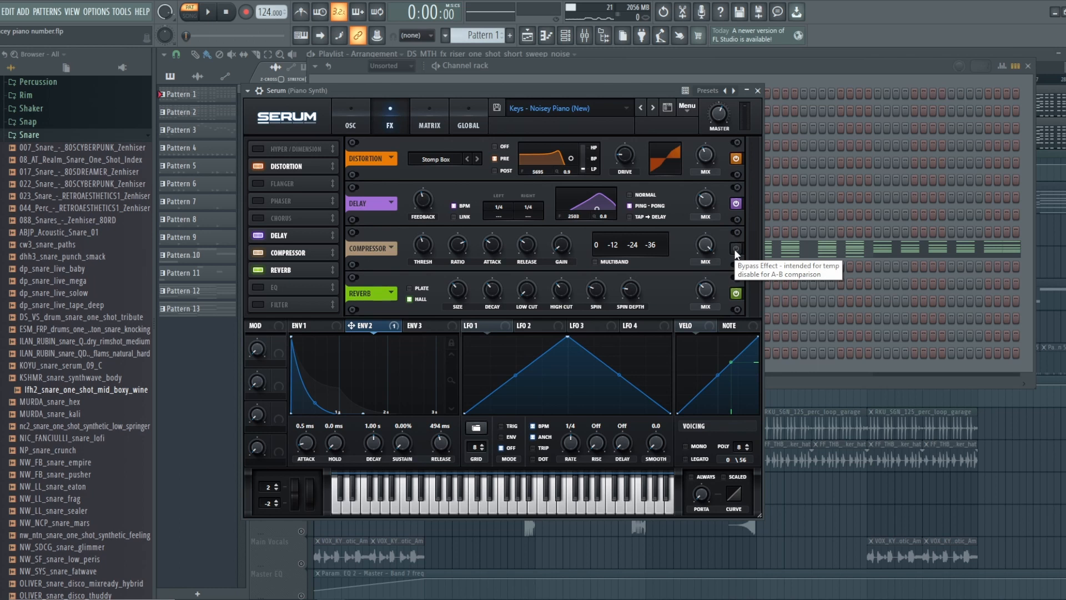
# - Enable the compressor while the pattern plays and set the master volume to 60% (-13.2 dB)
pyautogui.press('space')
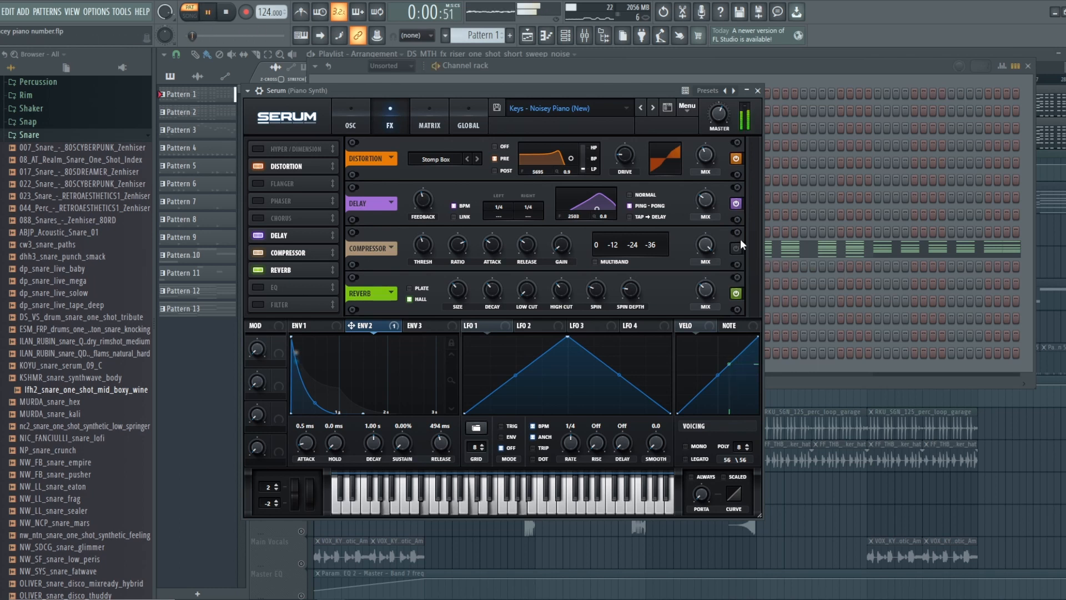
pyautogui.click(739, 246)
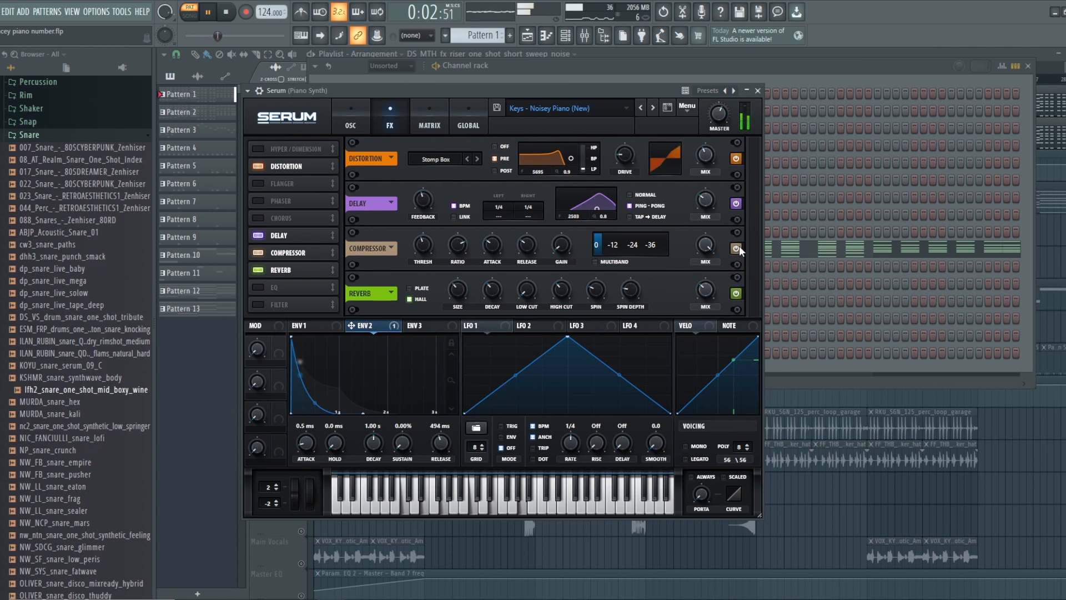
pyautogui.click(718, 112)
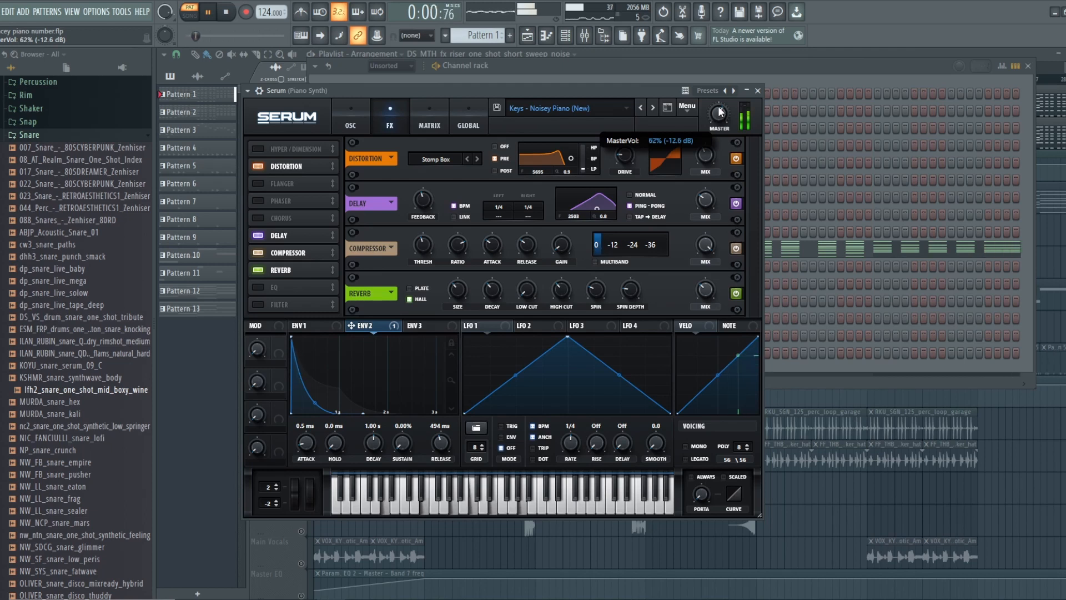
pyautogui.moveTo(718, 108)
pyautogui.mouseDown()
pyautogui.moveTo(720, 94)
pyautogui.moveTo(722, 108)
pyautogui.mouseUp()
pyautogui.moveTo(718, 112)
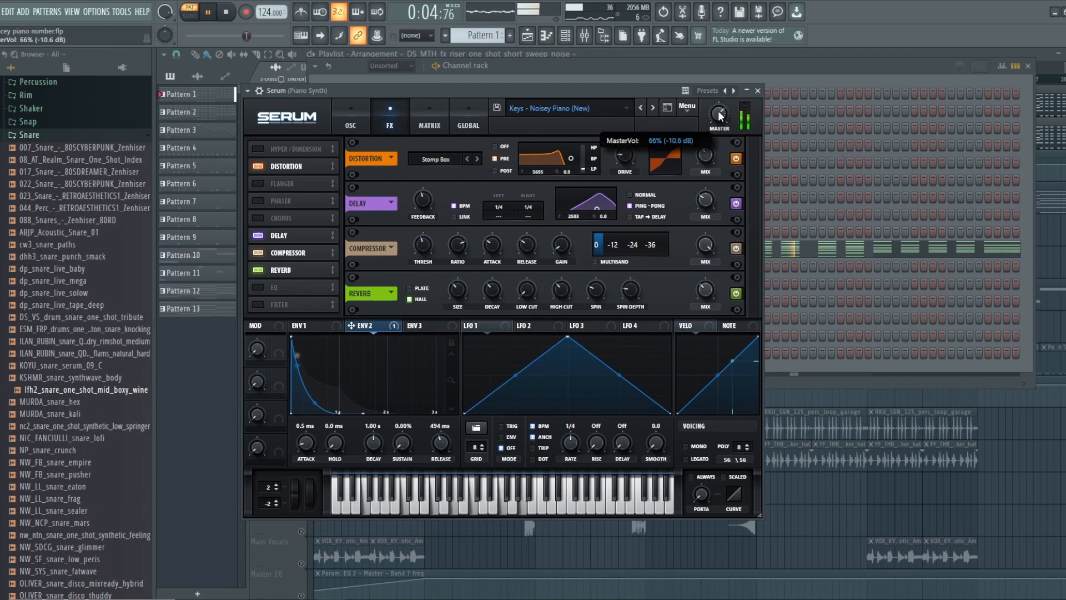
pyautogui.moveTo(718, 112); pyautogui.dragTo(717, 118)
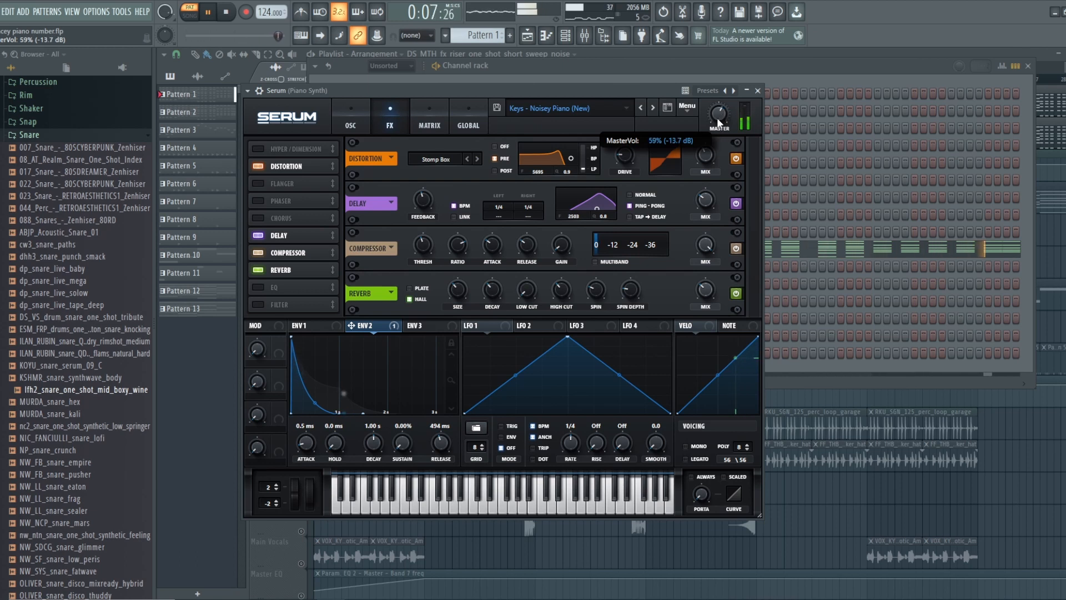
# - Compare the sound with the compressor bypassed and re-enabled, and stop playback
pyautogui.click(734, 248)
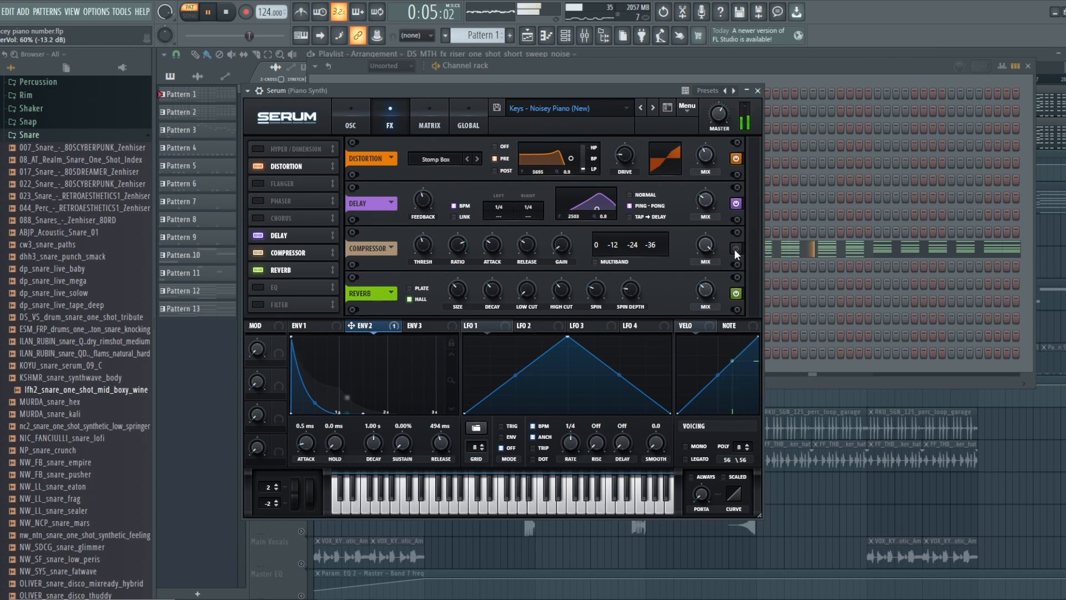
pyautogui.click(735, 249)
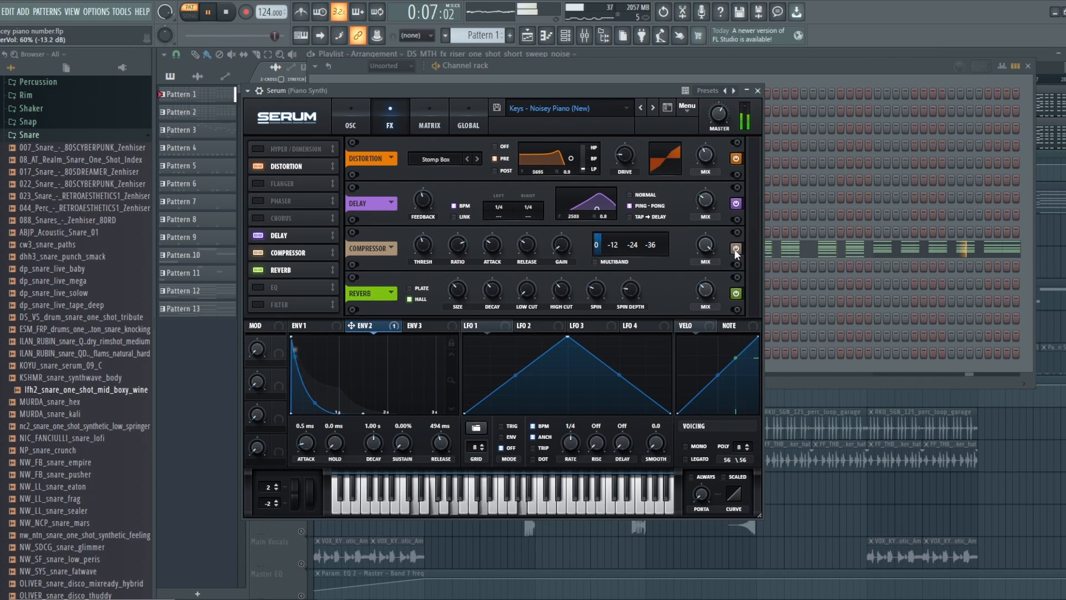
pyautogui.press('space')
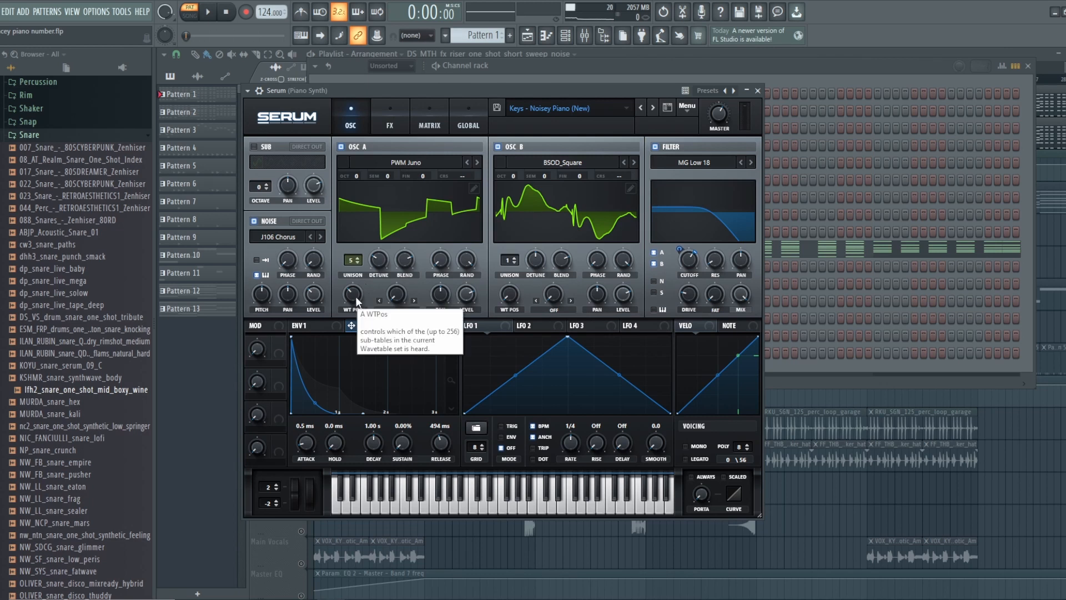
# - Set oscillator A's wavetable position to 36
pyautogui.moveTo(355, 296)
pyautogui.mouseDown()
pyautogui.moveTo(354, 360)
pyautogui.moveTo(341, 284)
pyautogui.mouseUp()
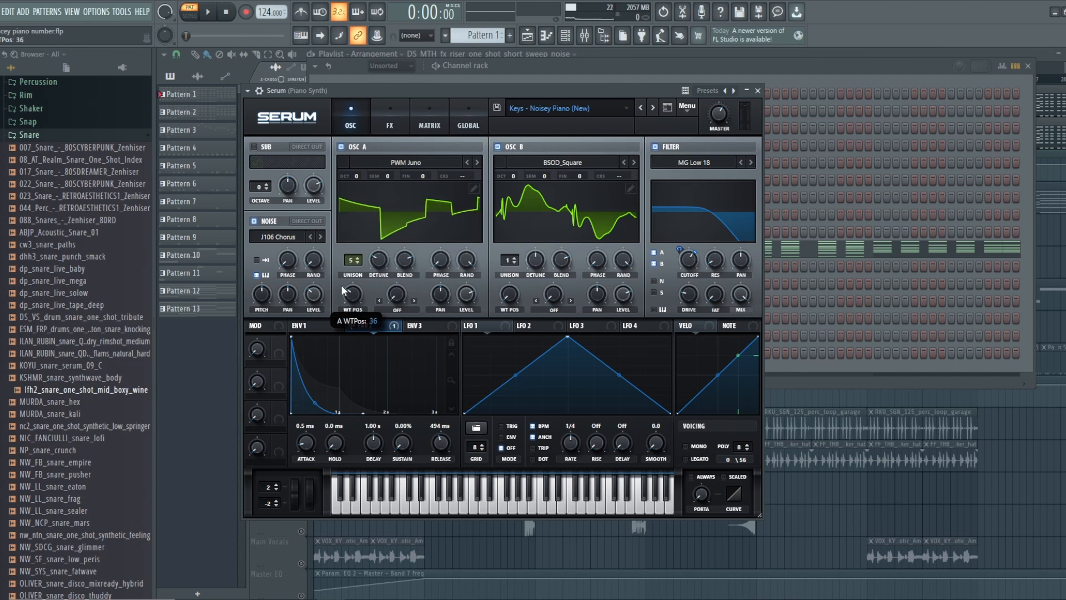